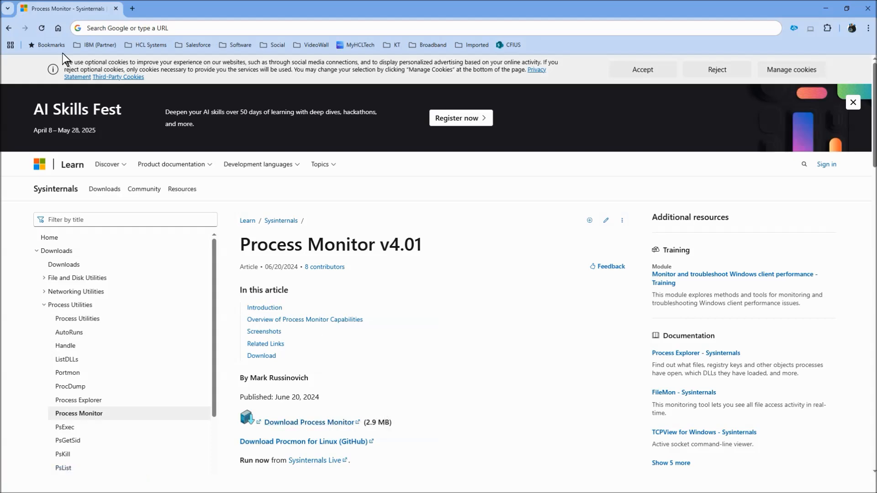
left_click(41, 29)
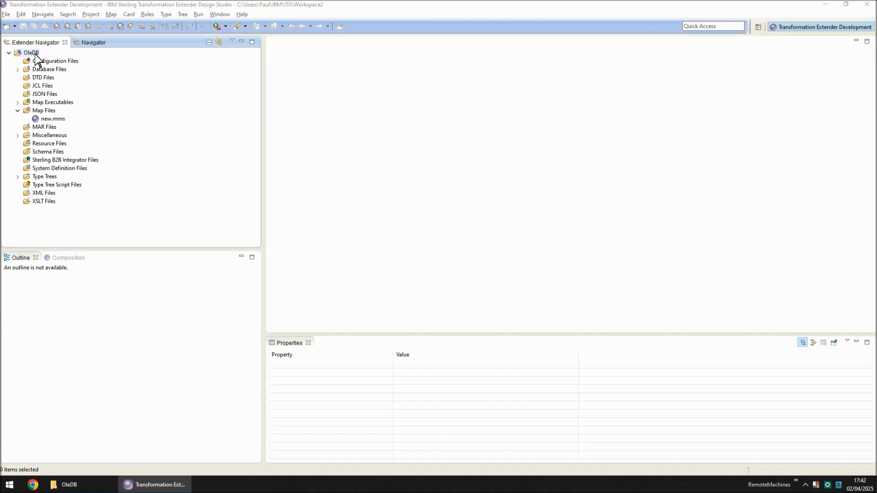
Open the new.mms map and review the settings of input card In1 and output card Out without changing them.
double_click(47, 119)
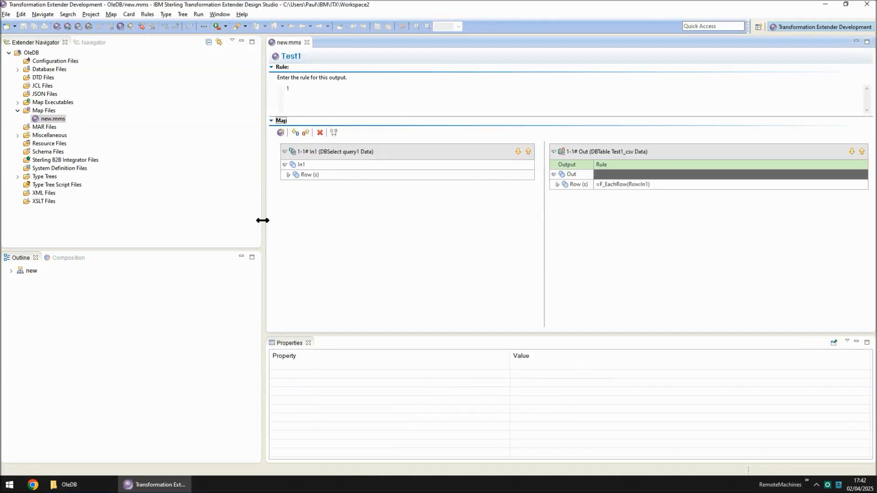
left_click_drag(262, 220, 158, 221)
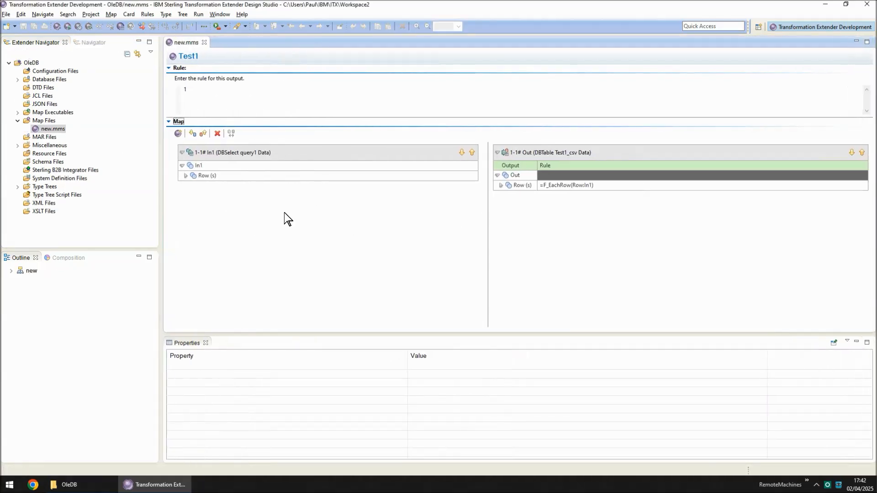
double_click(249, 153)
left_click_drag(522, 155, 527, 213)
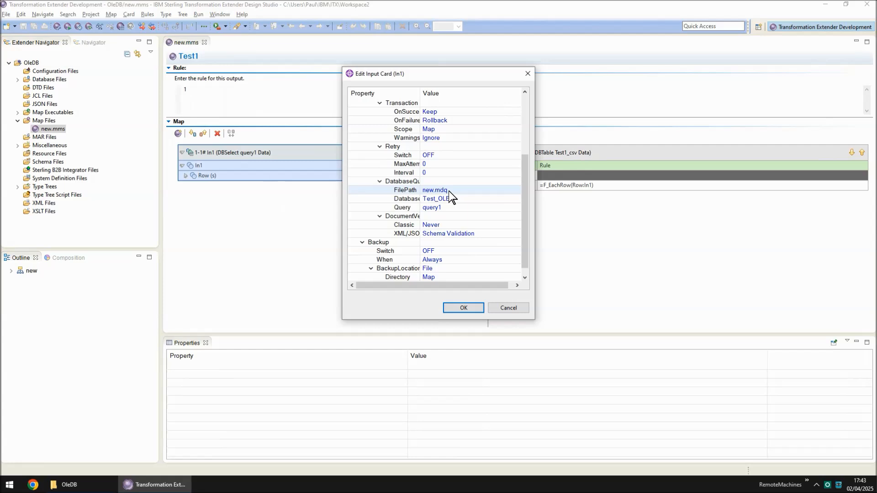
left_click(510, 308)
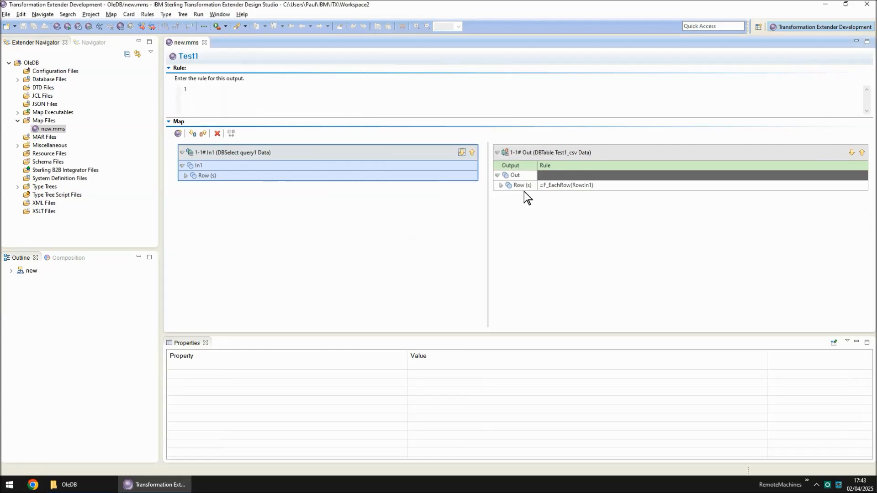
double_click(536, 152)
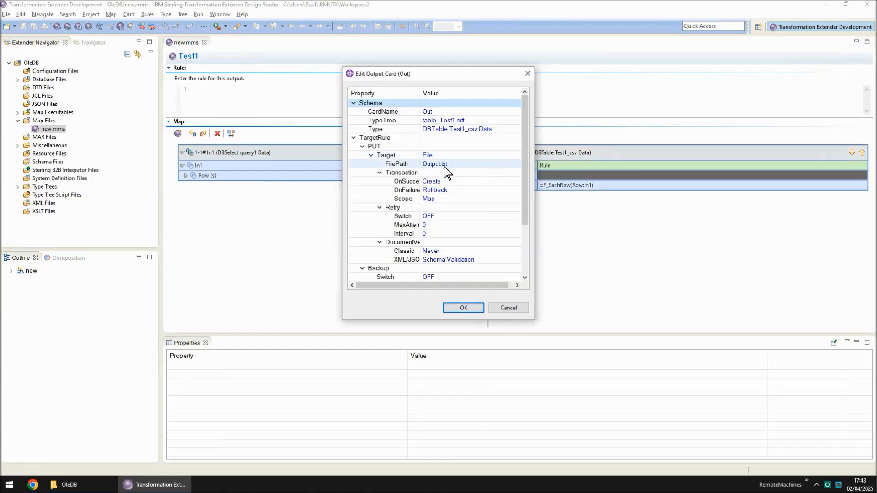
left_click(505, 309)
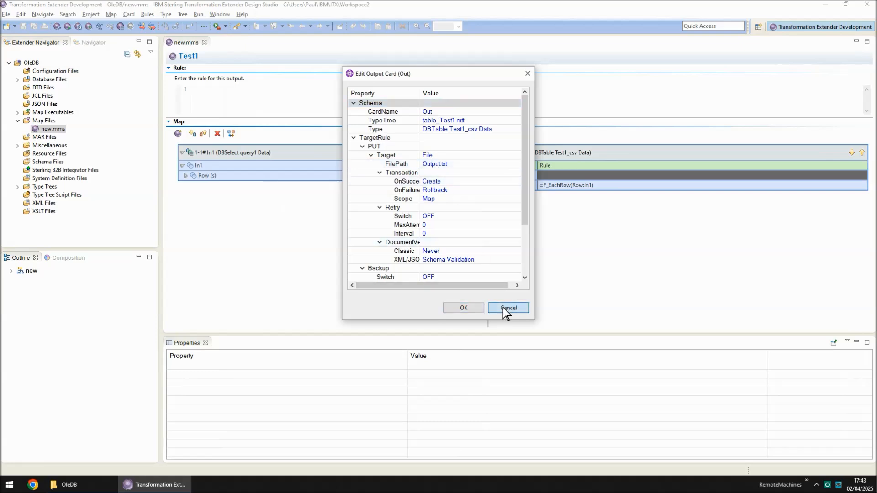
Switch to File Explorer and examine the project files in the OleDB folder, including new.mdq.
left_click(98, 487)
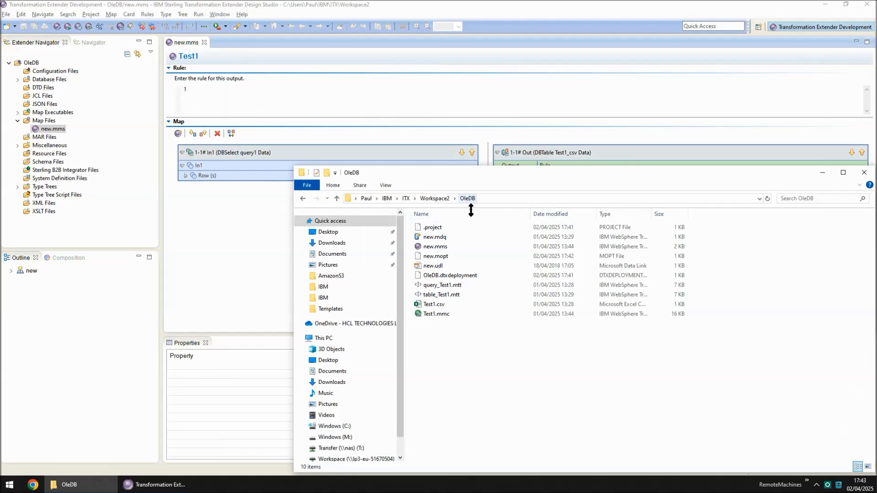
left_click(437, 238)
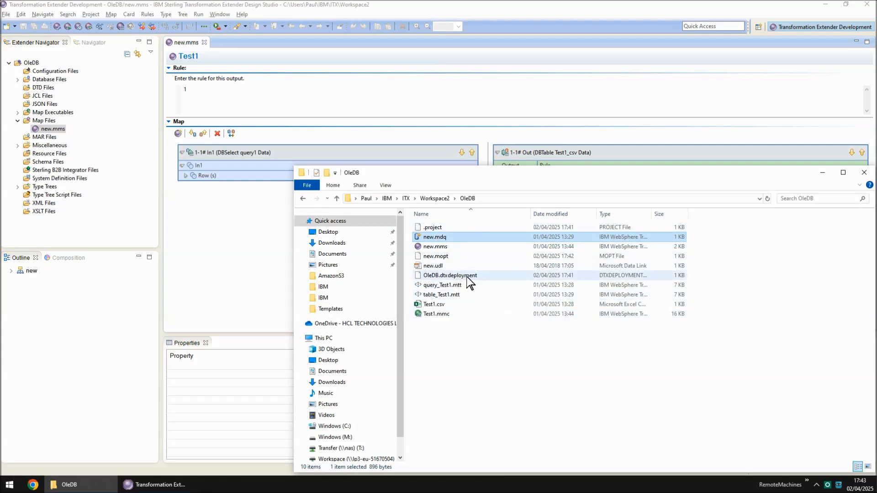
Return to Design Studio, build and run the Test1 map, and dismiss the Command Server dialog.
left_click(245, 254)
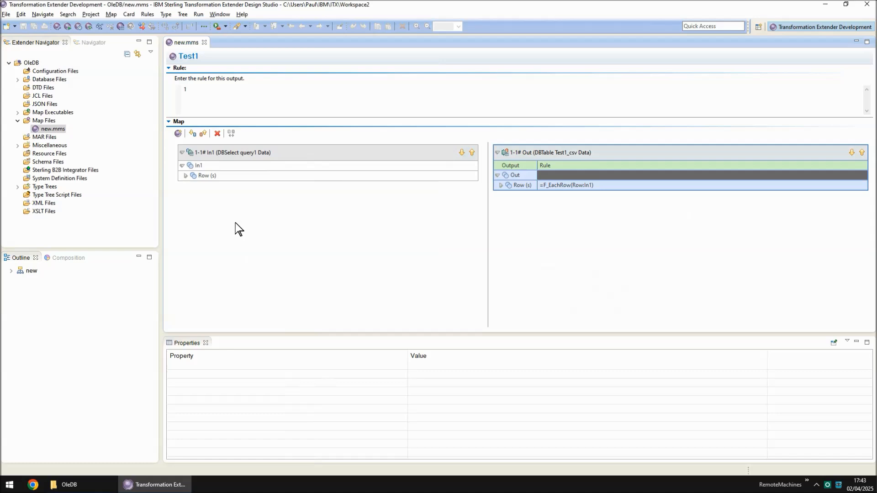
left_click(65, 26)
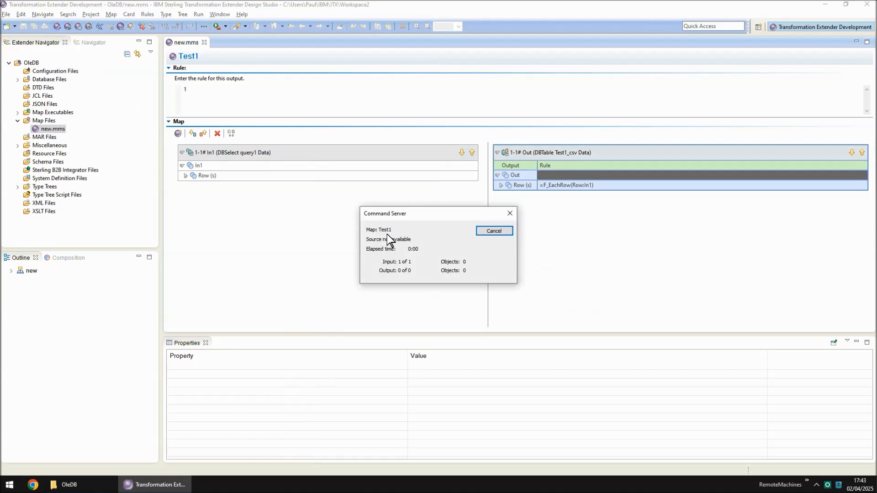
left_click(494, 231)
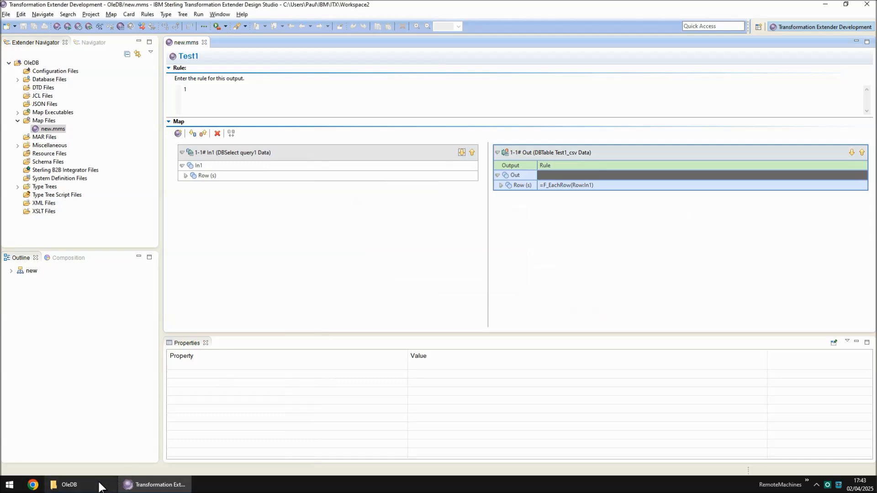
Open Test1.log from the OleDB folder in Notepad, read its execution summary and source report messages, and close it.
left_click(101, 485)
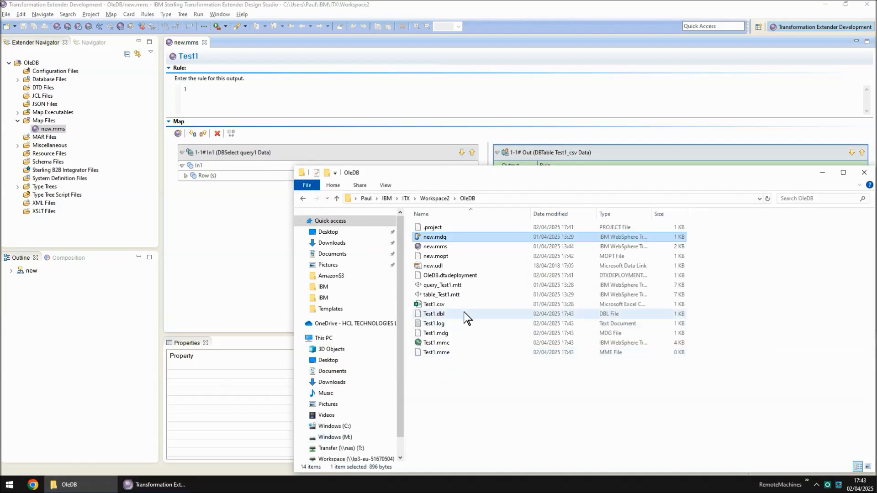
double_click(443, 323)
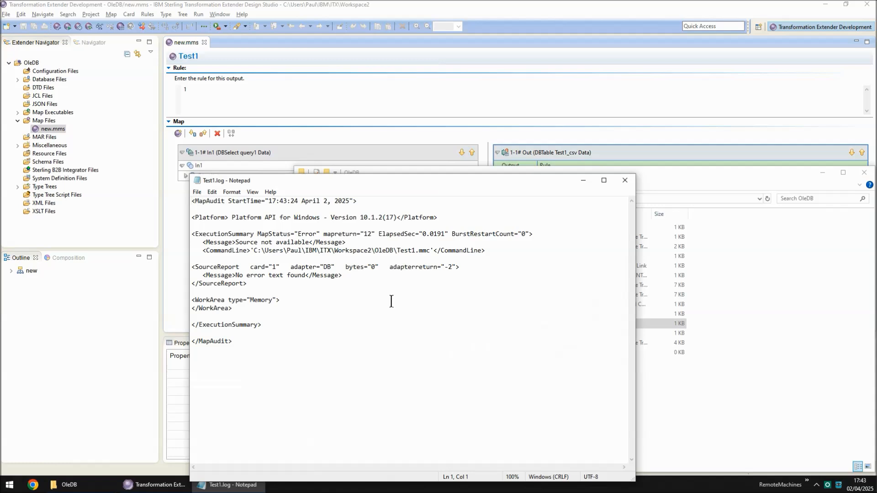
left_click_drag(231, 245, 314, 250)
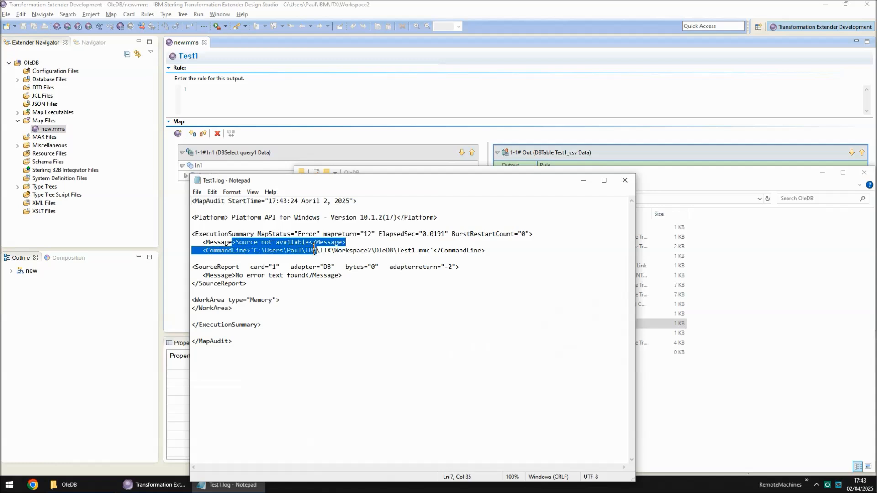
left_click_drag(235, 276, 309, 277)
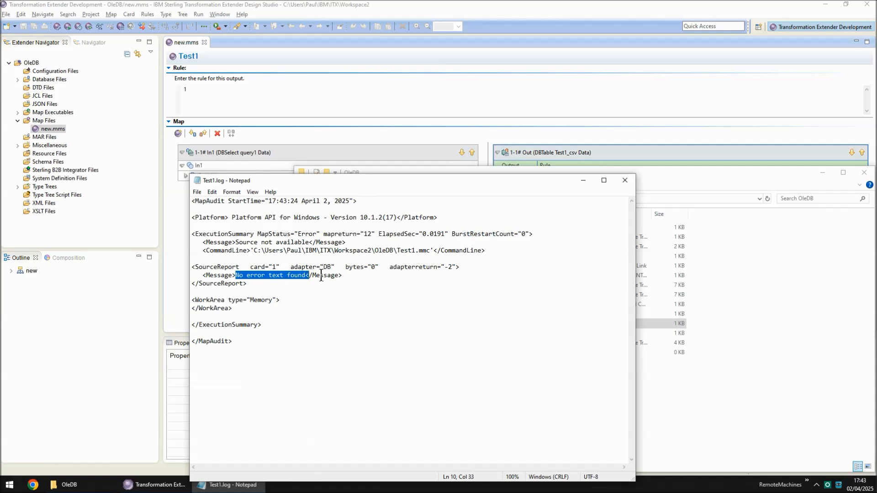
left_click(624, 182)
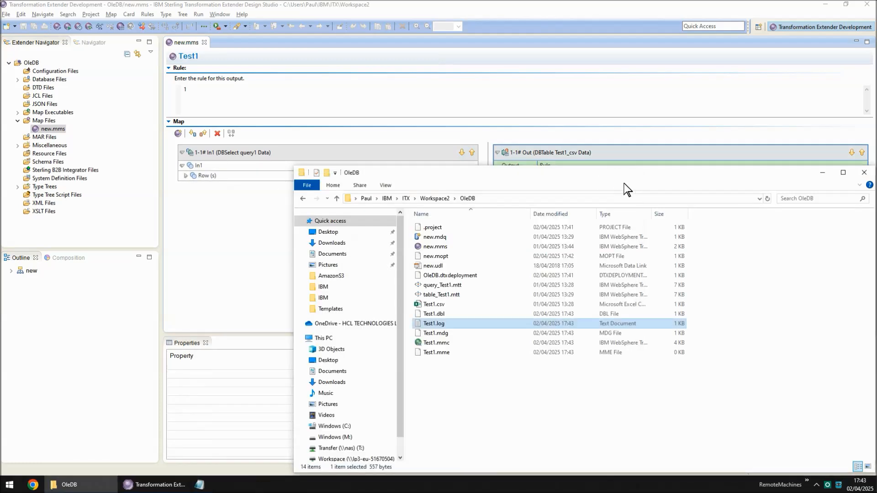
Open the Test1.dbl database trace, examine the OLE DB error text, and close the file.
double_click(437, 316)
left_click(440, 334)
left_click_drag(413, 283, 307, 281)
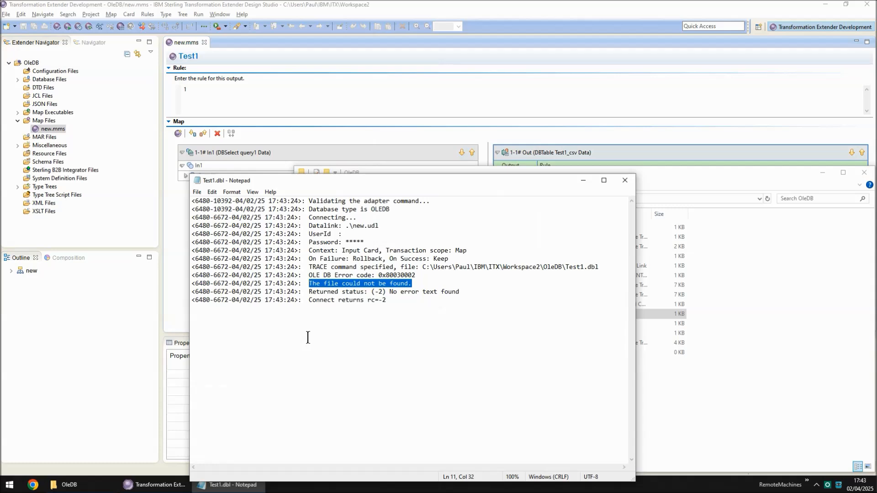
left_click(624, 181)
Open a command prompt in the OleDB folder directly from File Explorer by running cmd.
left_click(574, 387)
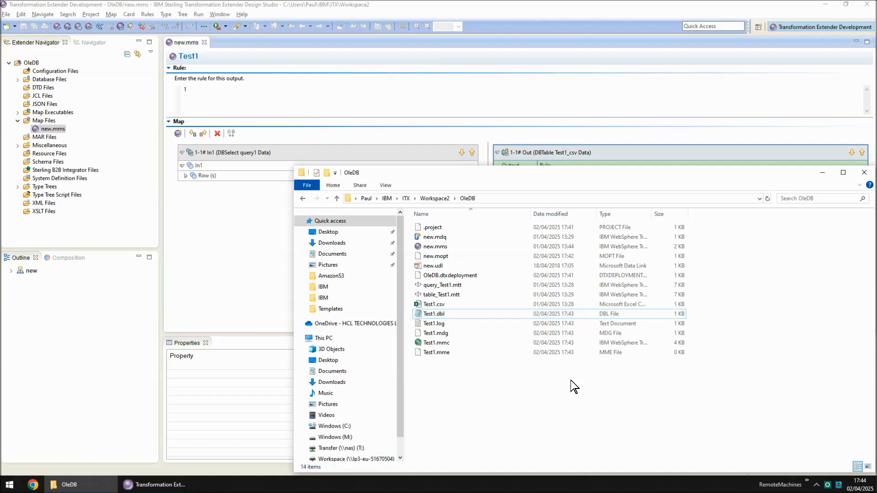
key("alt+d")
type("cmd")
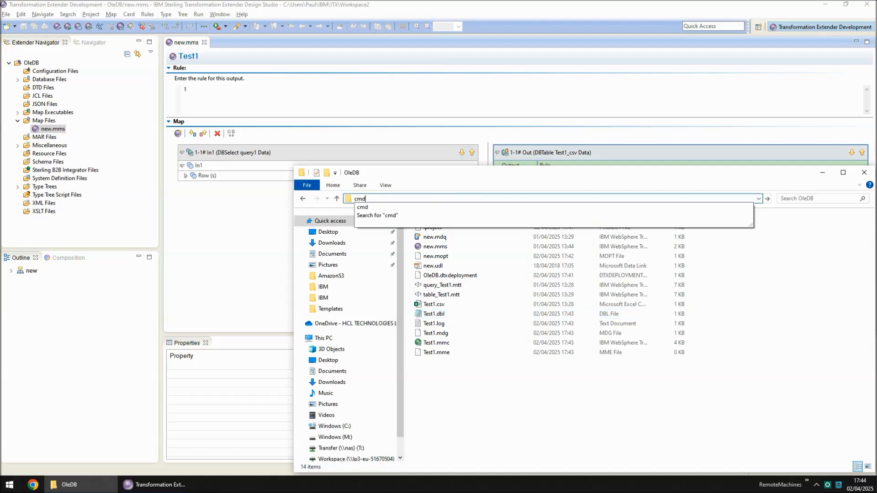
key("Return")
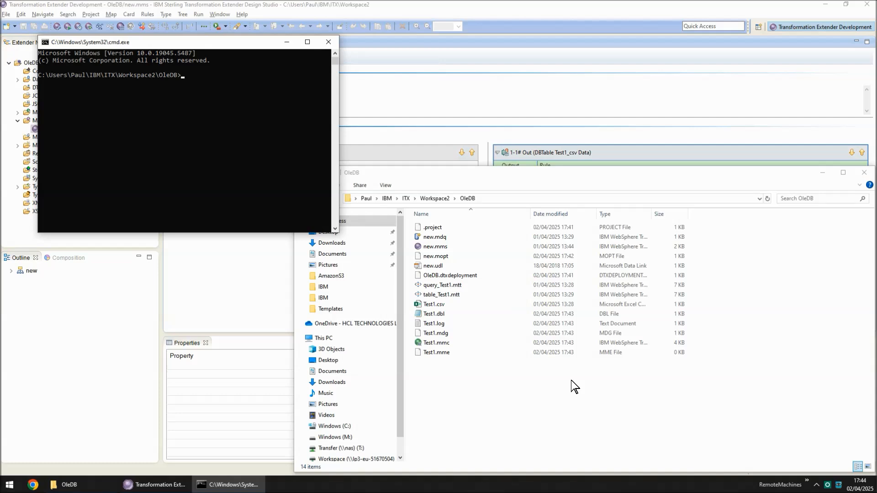
Run "p2p c:\ibm\TransformationExtender_10.1.2" to set the path, and execute the map with "dtxcmdsv64 Test1.mmc -BI".
type("p2p c:\\ibm\\TransformationExtender_10.1.2")
key("Return")
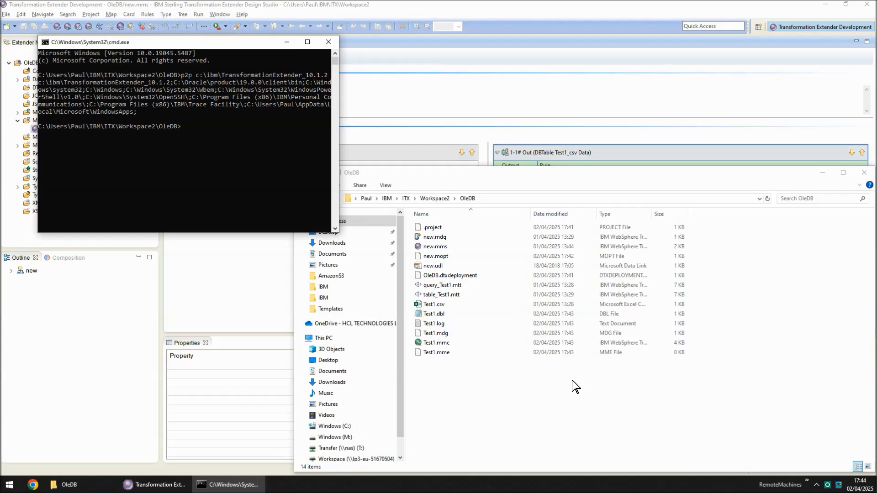
type("dtxcmdsv64 Test1.mmc -BI")
key("Return")
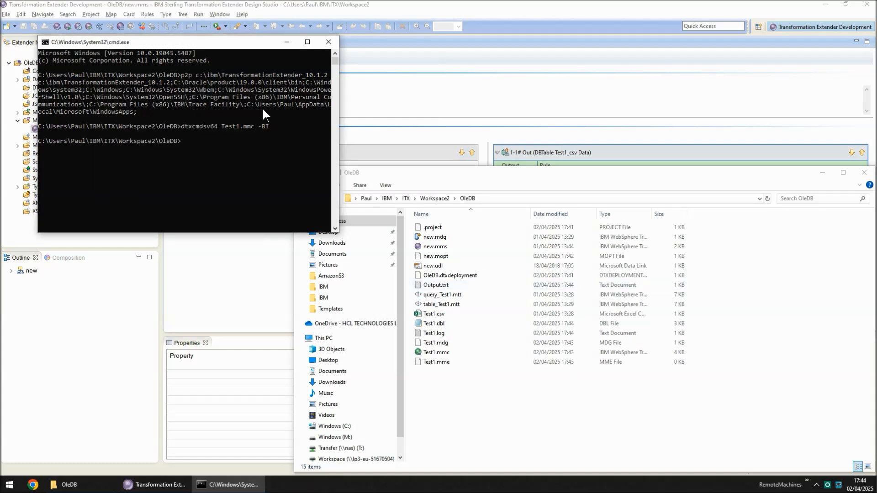
Open Output.txt from the OleDB folder, check the data the map wrote, and close it.
left_click(436, 287)
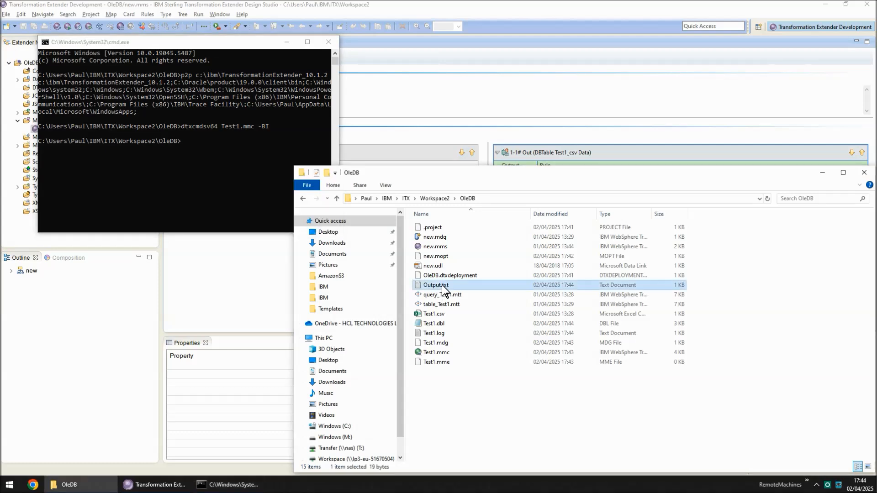
double_click(442, 285)
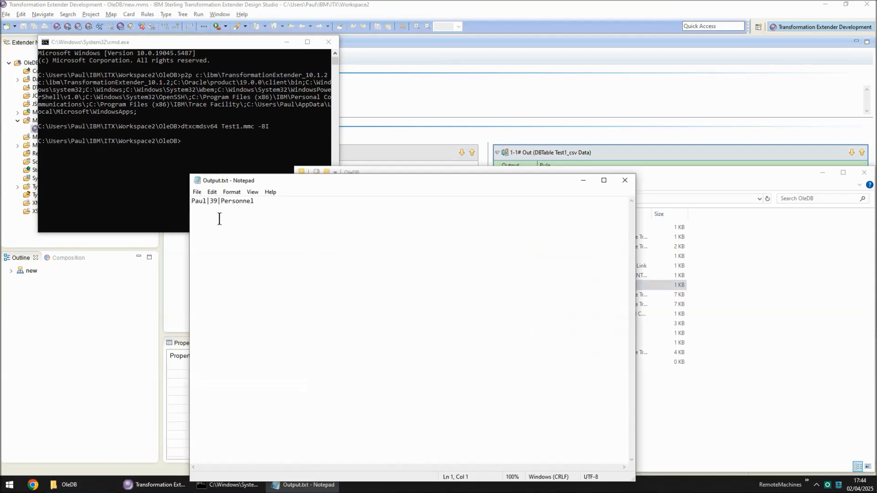
left_click(623, 182)
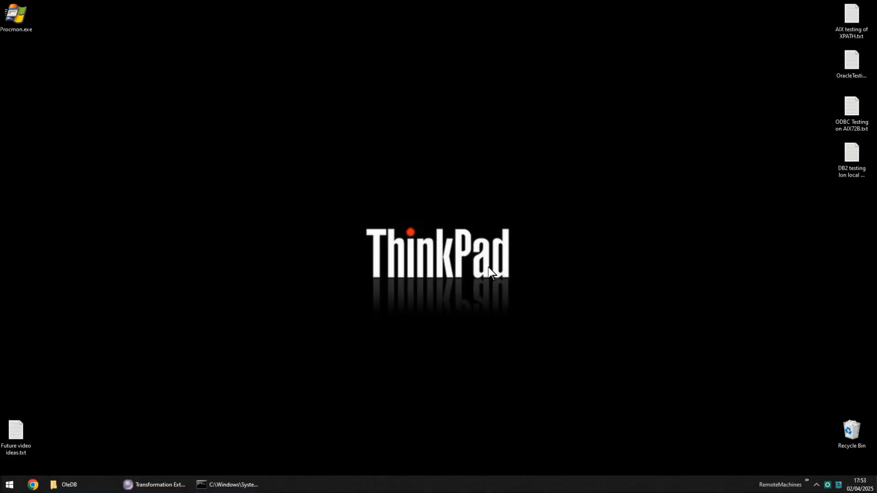
Launch Process Monitor from the desktop, stop capturing events, and clear the captured events.
double_click(23, 14)
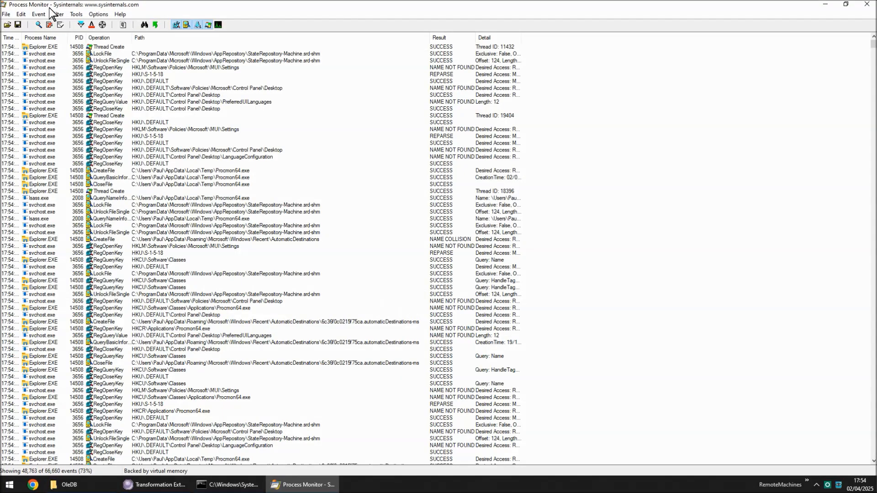
left_click(6, 14)
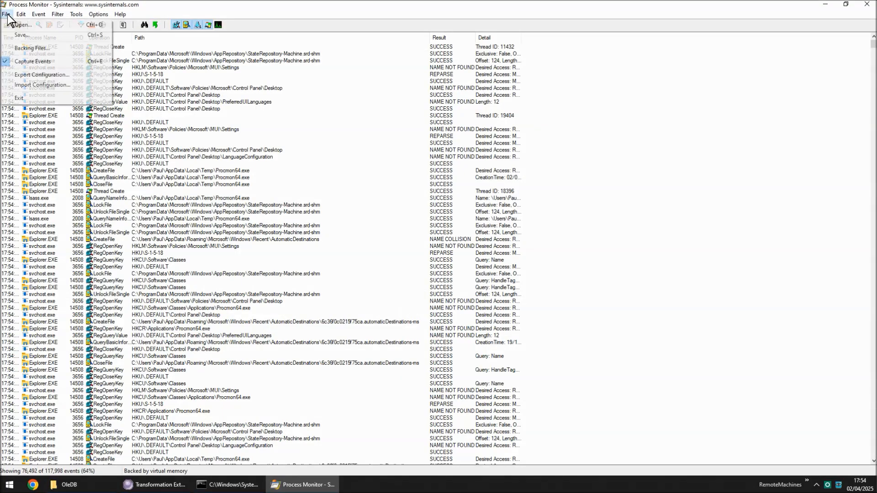
left_click(31, 62)
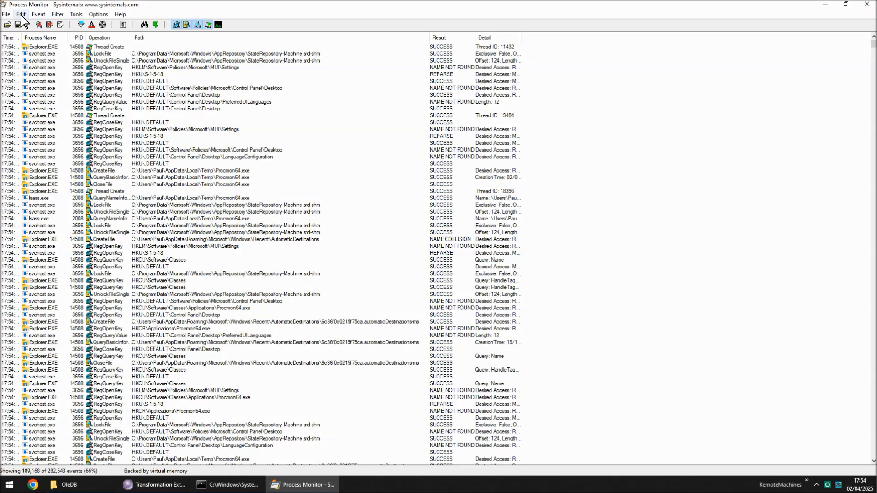
left_click(21, 14)
left_click(43, 79)
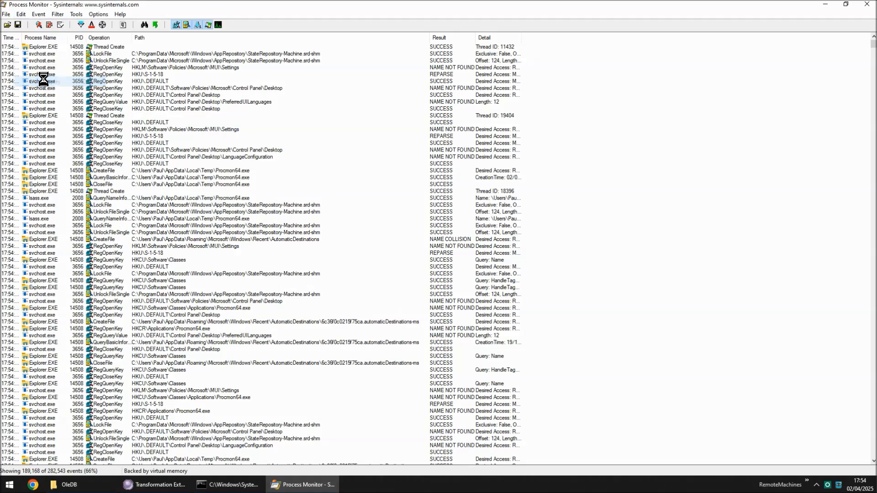
Replace the Procmon.exe exclusion in the event filter with a rule including entries whose Process Name is javaw.exe.
left_click(57, 14)
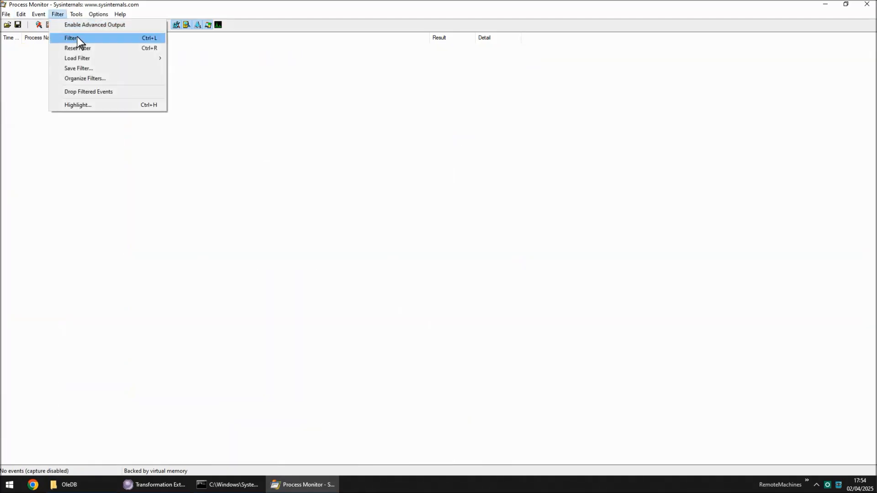
left_click(78, 36)
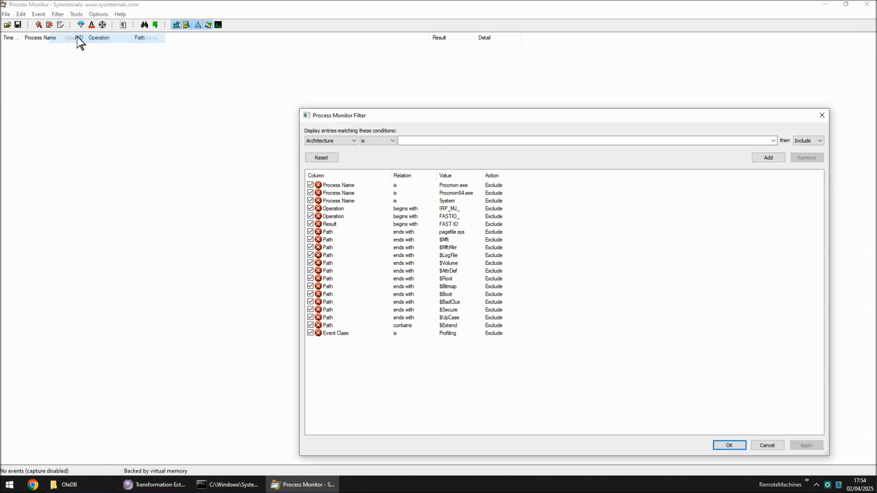
double_click(340, 184)
type("javaw.exe")
left_click(808, 141)
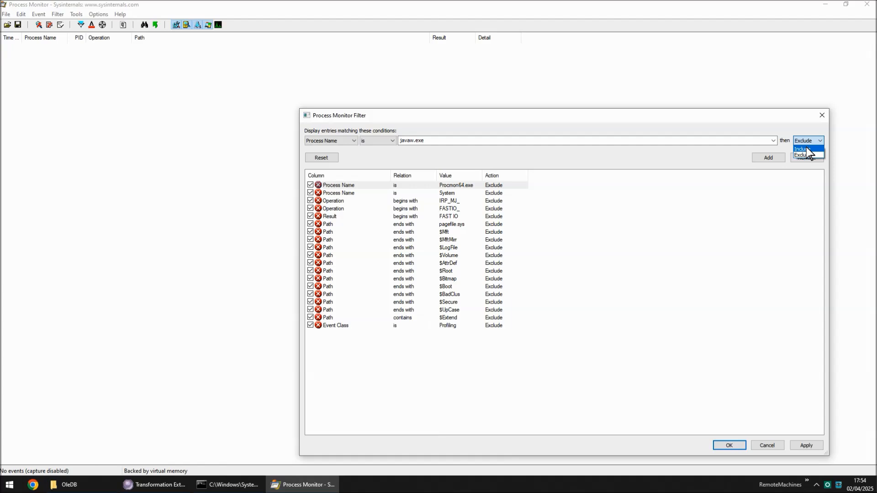
left_click(768, 158)
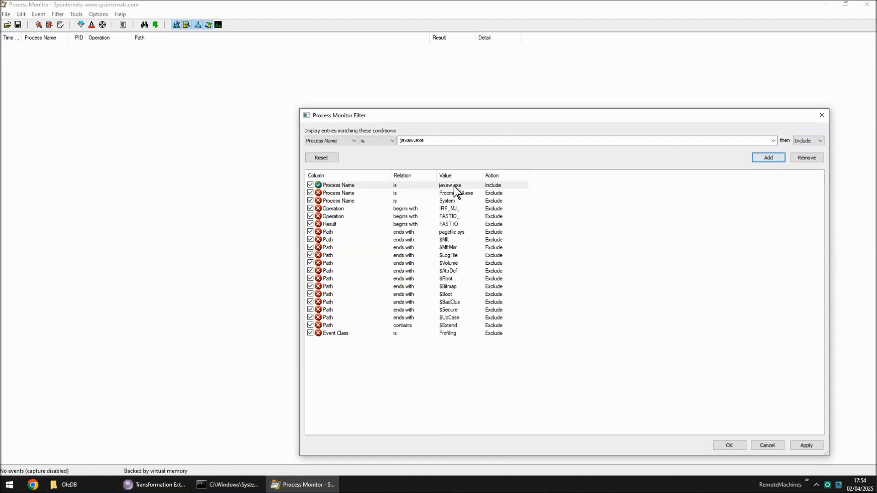
Replace the Procmon64.exe exclusion in the event filter with a rule including entries whose Process Name is dtxcmdsv64.exe.
left_click(350, 192)
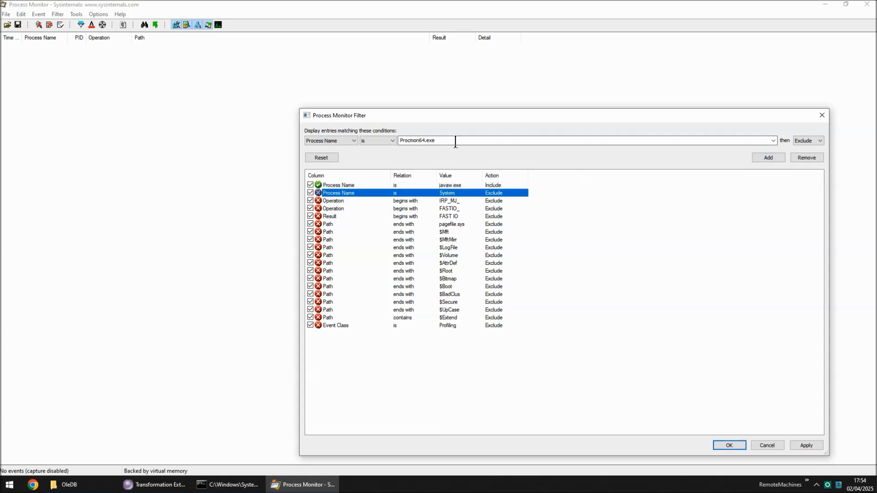
double_click(349, 193)
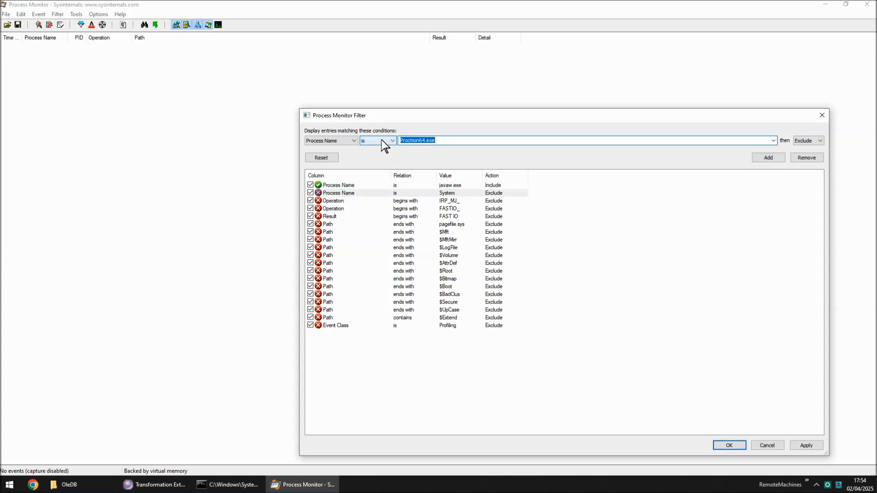
type("dtxcmdsv64.exe")
key("Tab")
key("i")
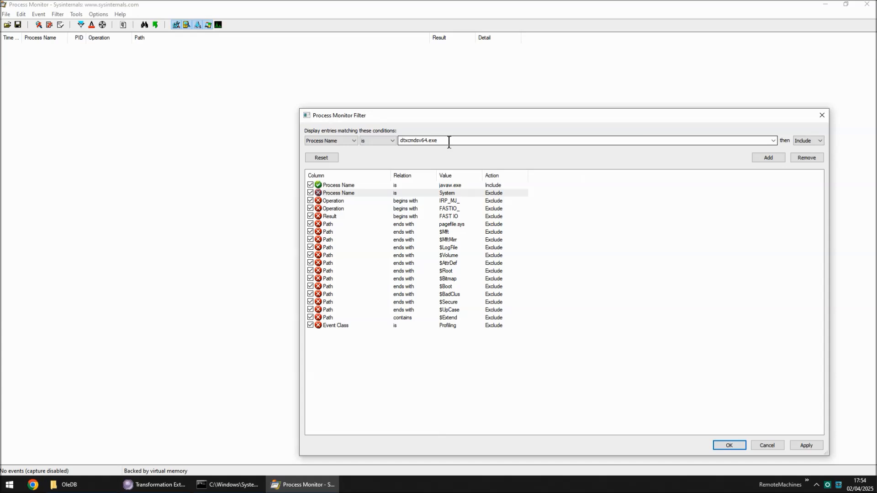
left_click(812, 142)
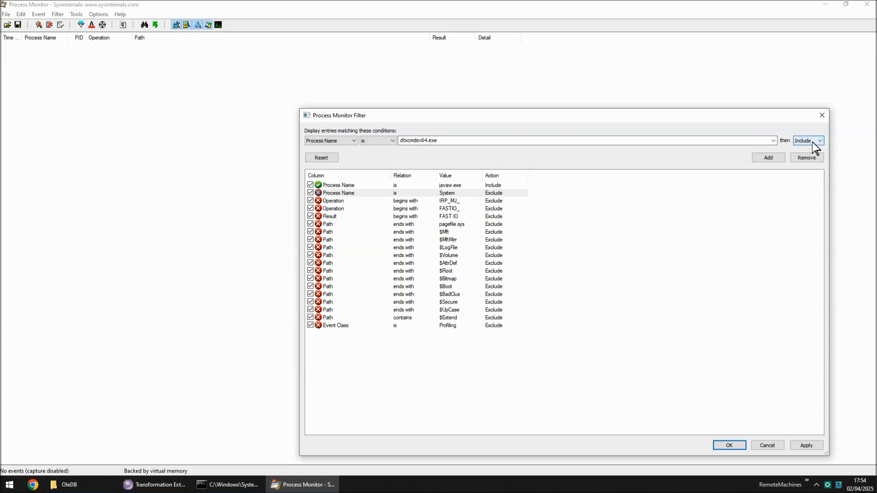
left_click(775, 158)
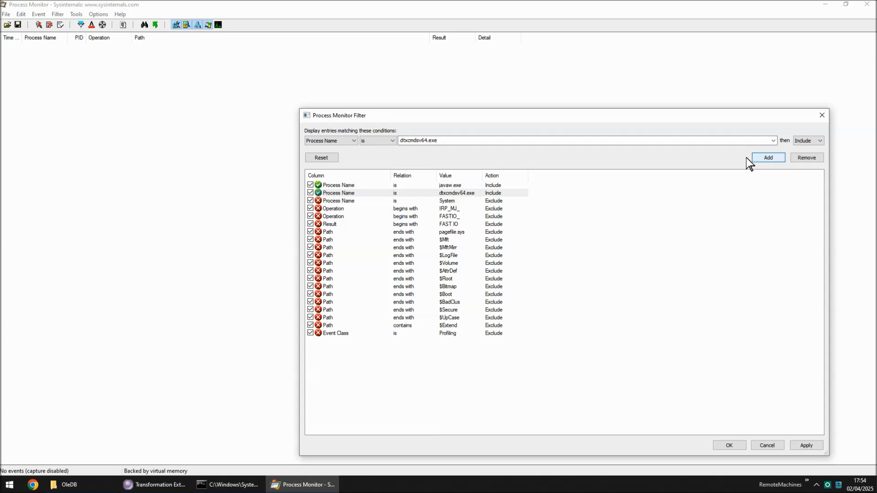
Remove the System process exclusion and replace the IRP_MJ_ exclusion with a rule including entries whose Operation is CreateFile.
left_click(339, 202)
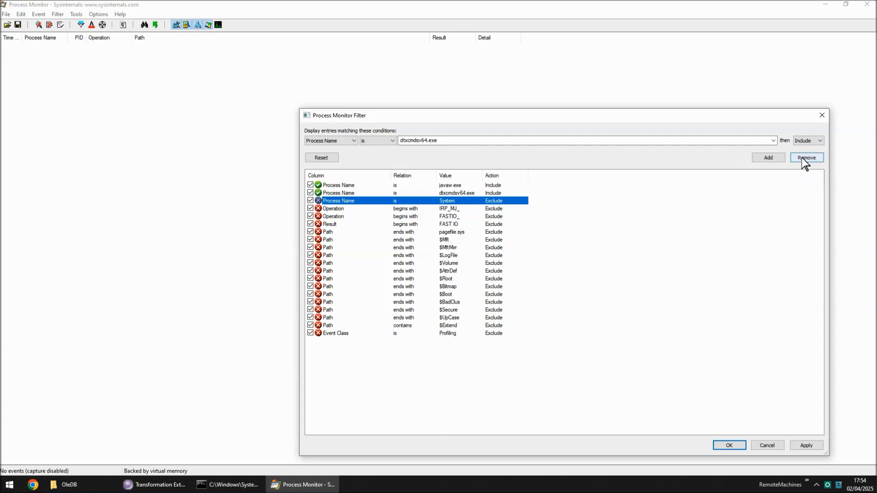
left_click(802, 158)
double_click(338, 201)
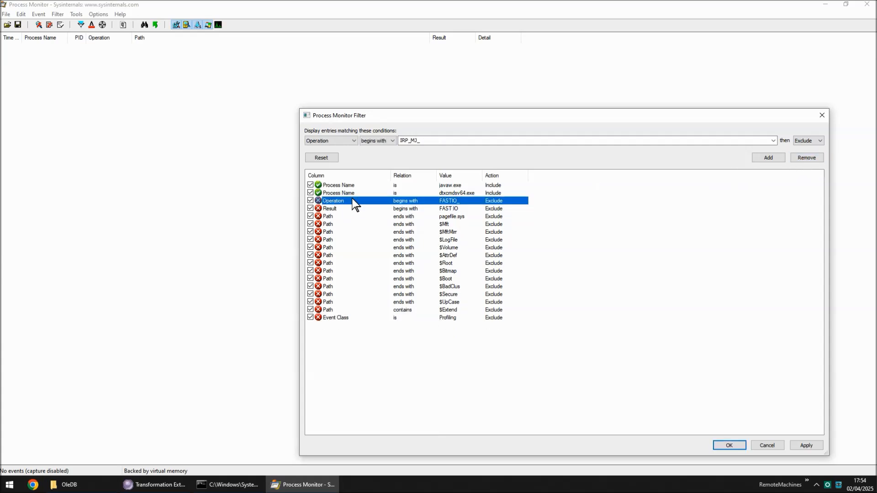
left_click(381, 141)
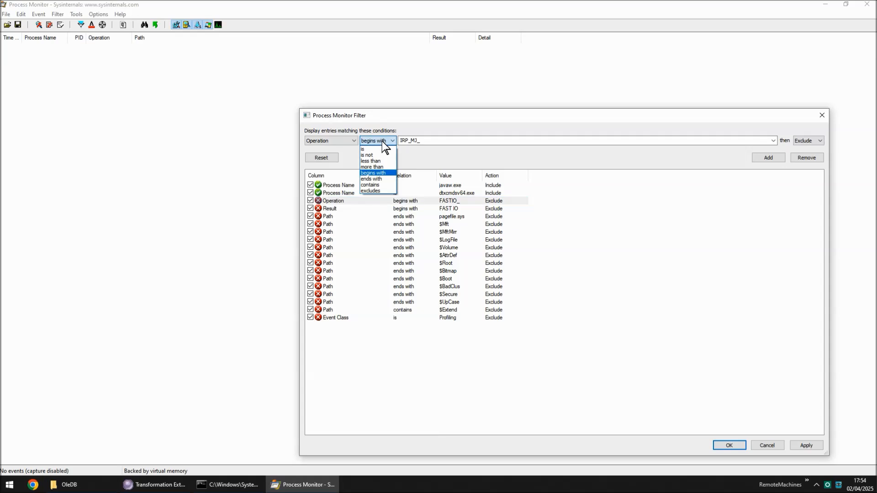
left_click(381, 147)
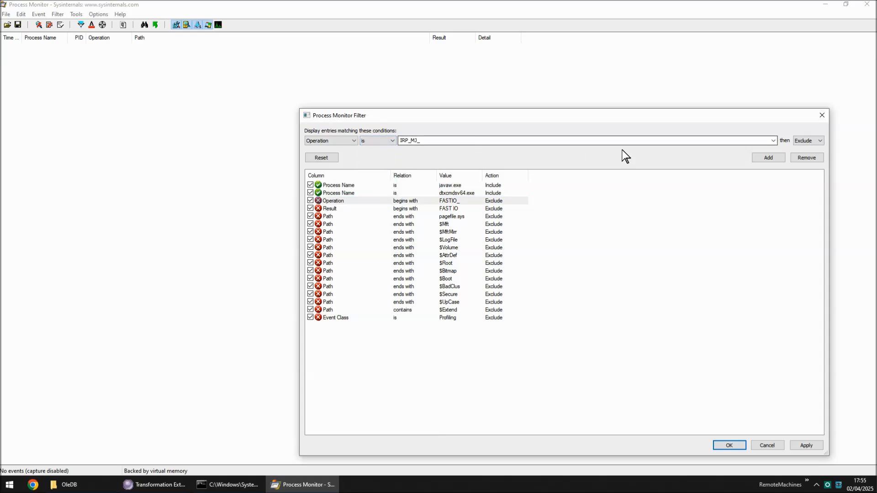
left_click(773, 141)
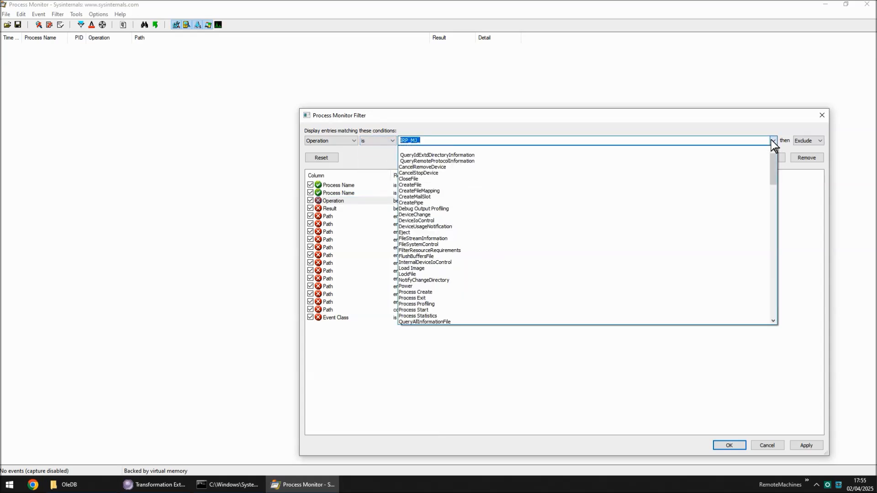
left_click(469, 185)
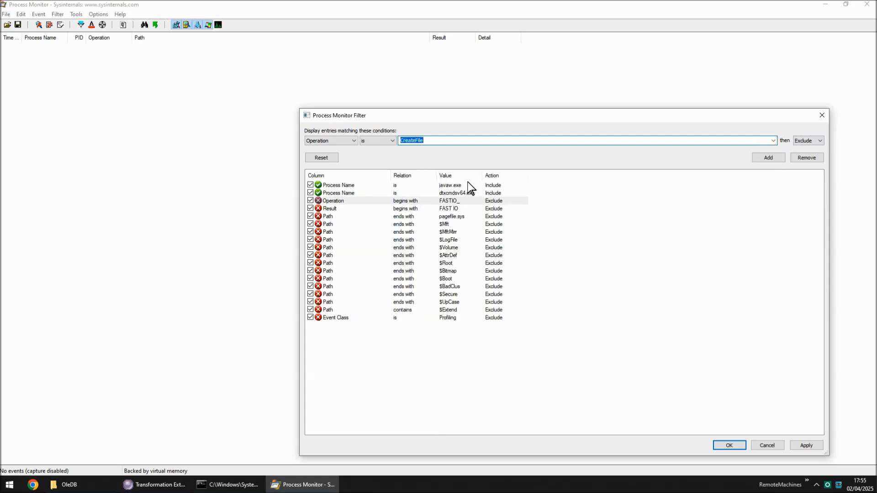
left_click(803, 141)
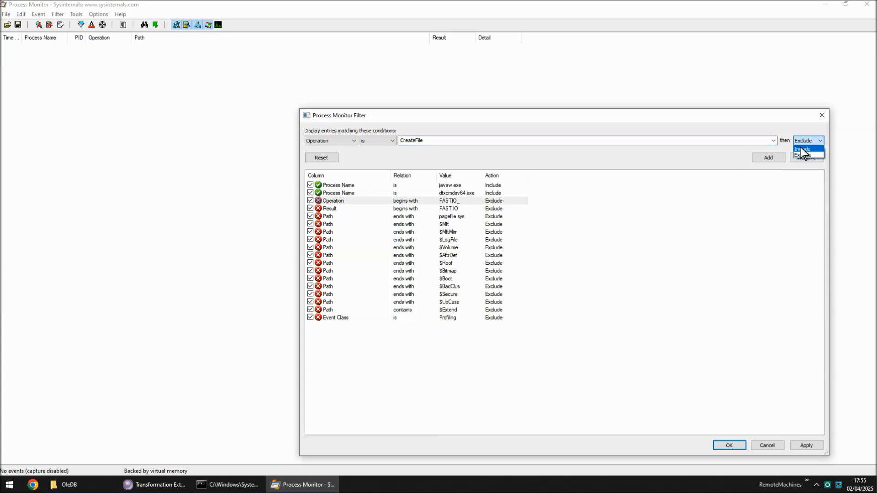
left_click(767, 157)
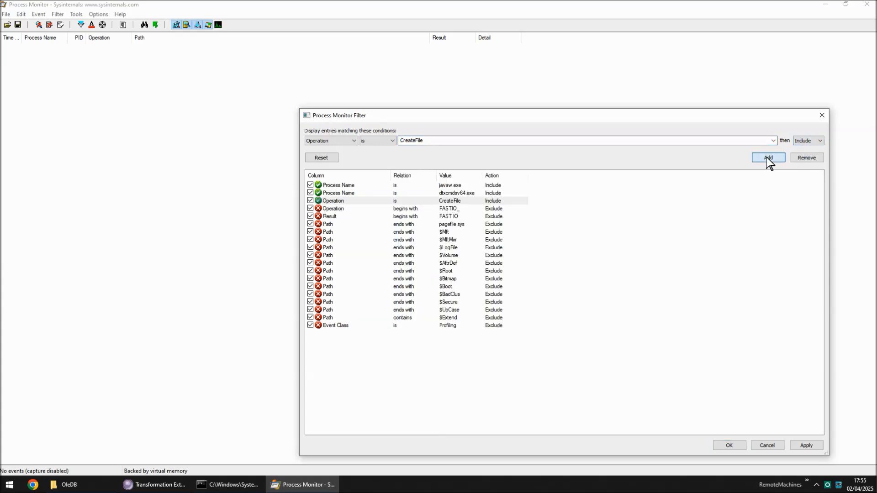
Remove all remaining exclusion rules, from FASTIO_ through the Profiling event class, and apply the filter.
left_click(357, 208)
left_click(807, 158)
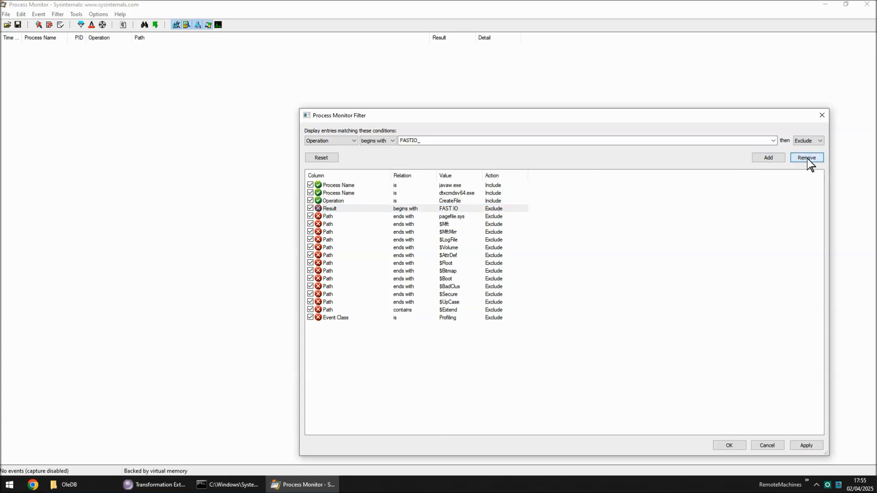
left_click(807, 158)
left_click(807, 158)
left_click(807, 158)
left_click(807, 158)
left_click(807, 158)
left_click(807, 158)
left_click(807, 158)
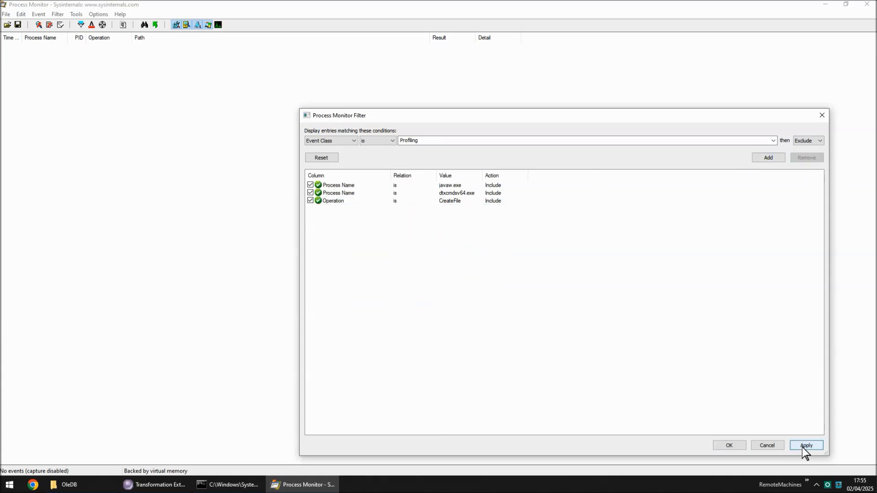
left_click(805, 446)
left_click(733, 447)
Start capturing events, and run the Test1 map in Design Studio.
left_click(6, 14)
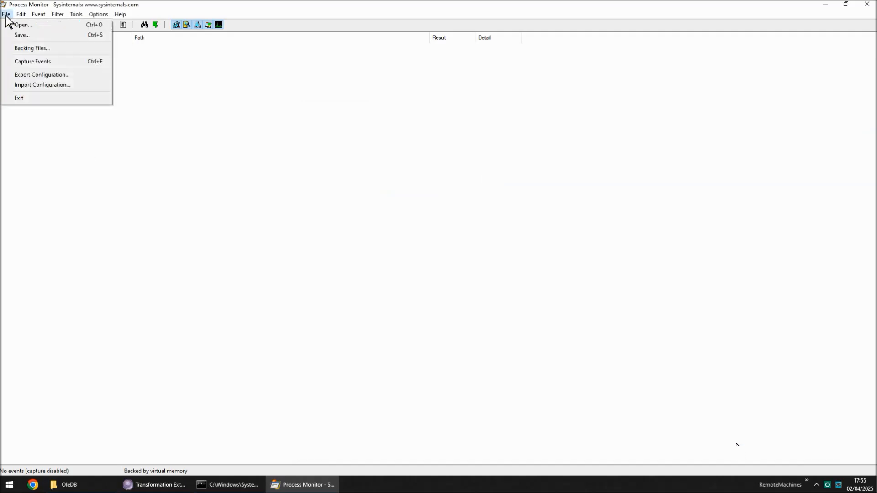
left_click(25, 61)
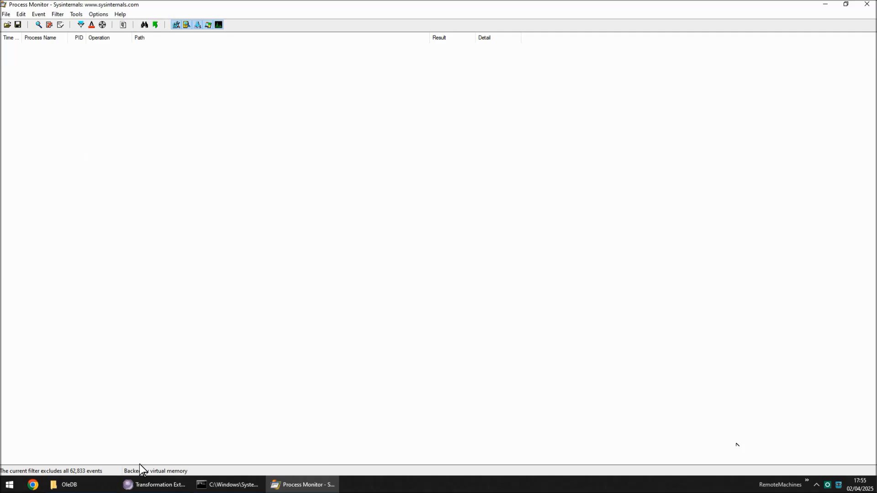
left_click(158, 485)
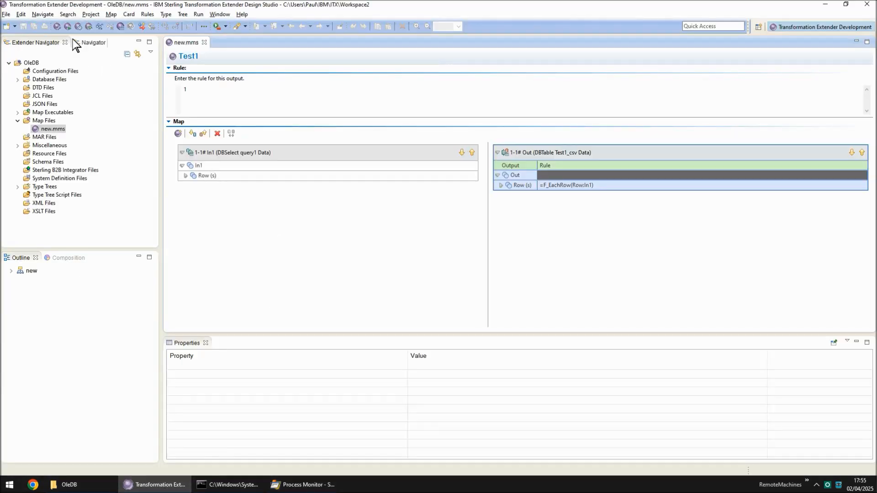
left_click(68, 27)
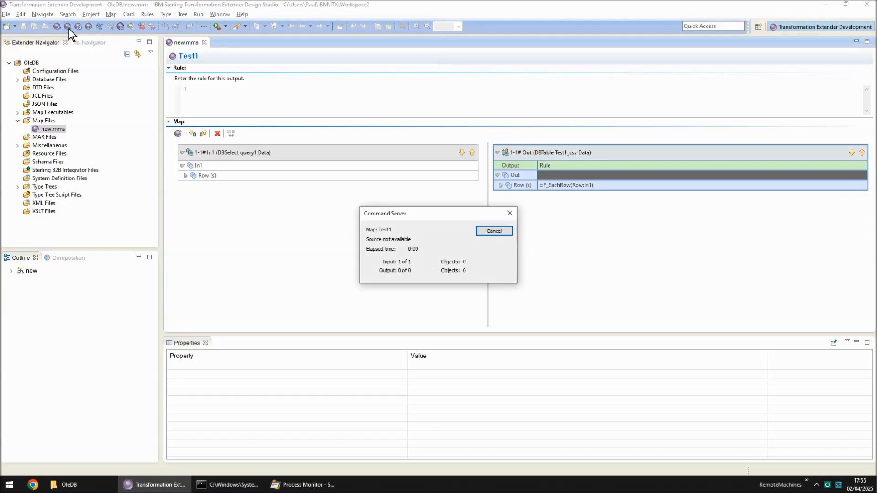
left_click(484, 229)
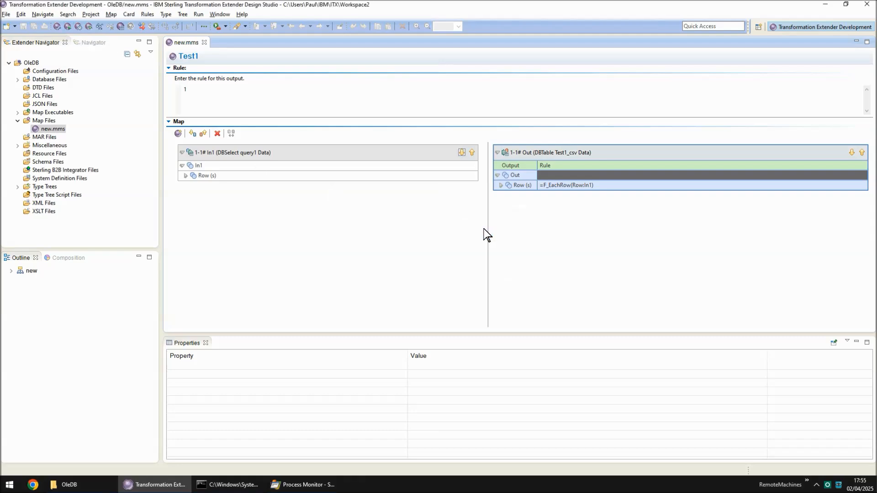
Minimize Design Studio to get back to Process Monitor, and stop capturing events.
left_click(825, 4)
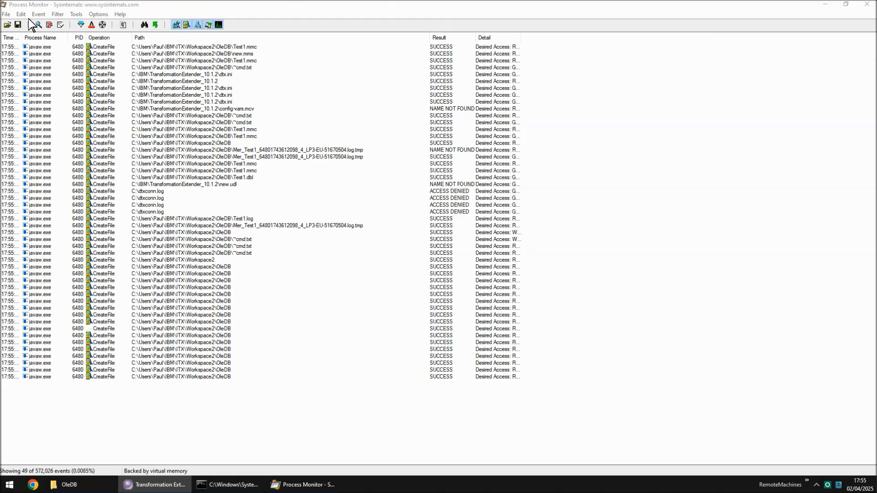
left_click(6, 14)
left_click(30, 60)
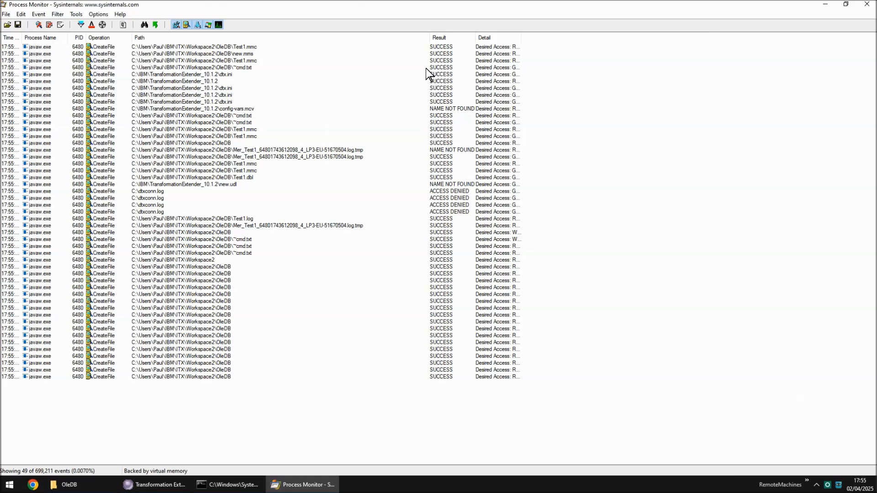
Examine the javaw.exe entries with a NAME NOT FOUND result: config-vars.mcv, the temporary map log and new.udl.
left_click(450, 107)
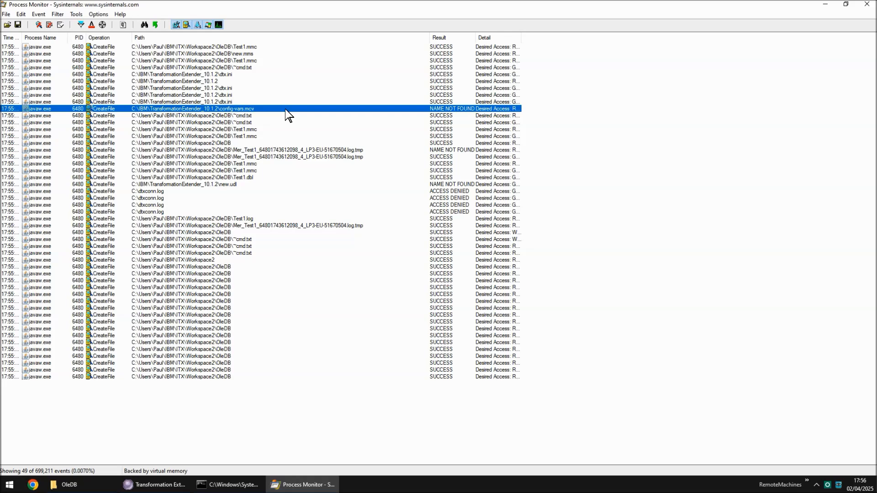
left_click(440, 151)
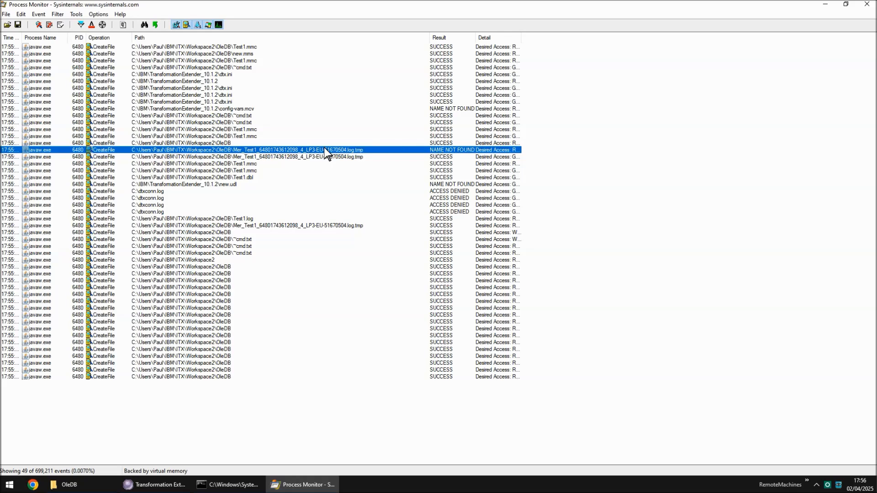
left_click(367, 157)
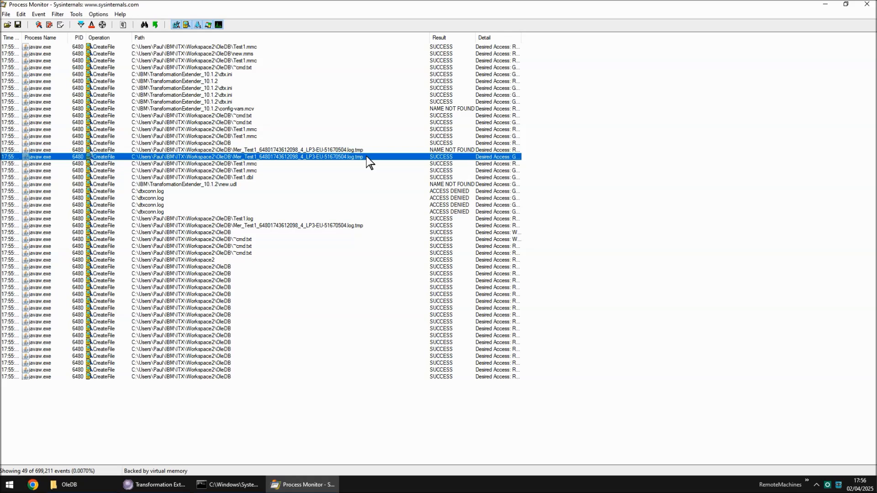
left_click(375, 184)
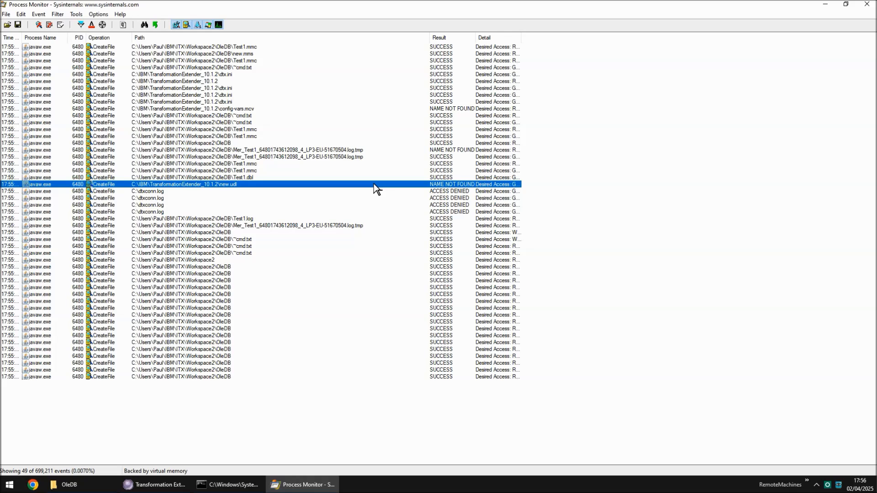
Locate new.udl in the OleDB project folder and compare its location with the path in the captured new.udl entry.
left_click(75, 486)
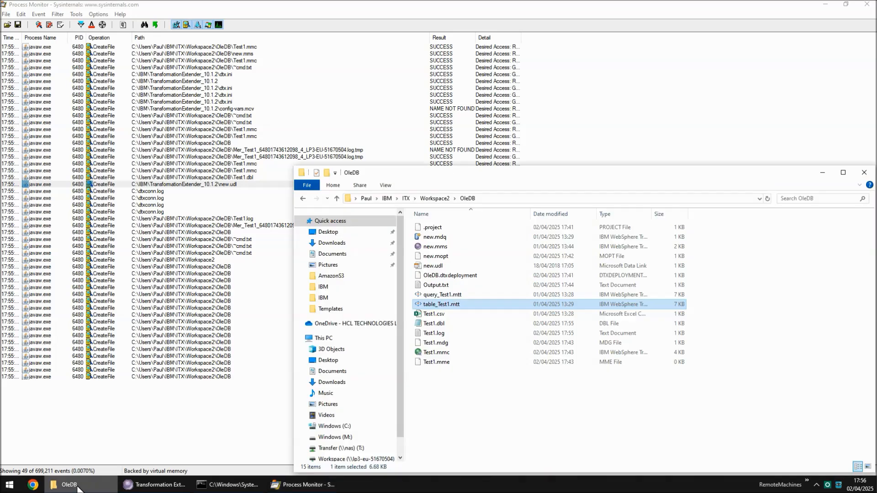
left_click(436, 267)
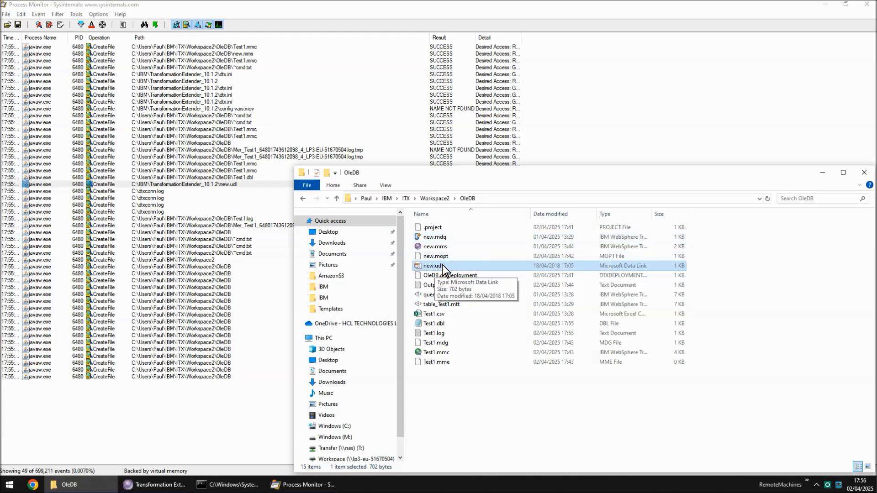
left_click(211, 185)
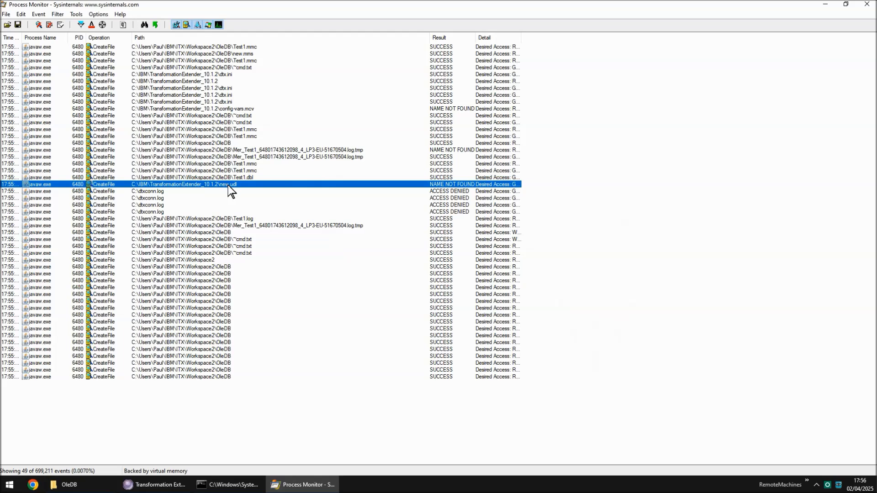
Clear the captured javaw.exe events and restart event capture.
left_click(23, 16)
left_click(42, 81)
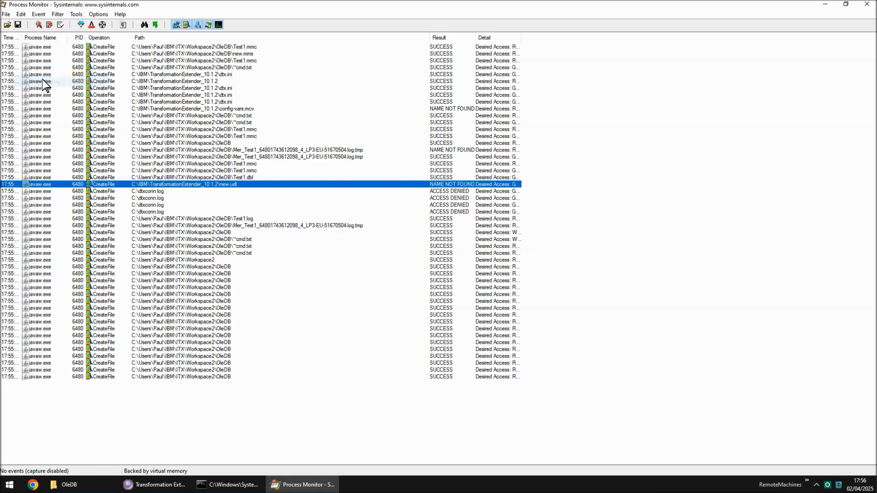
left_click(6, 14)
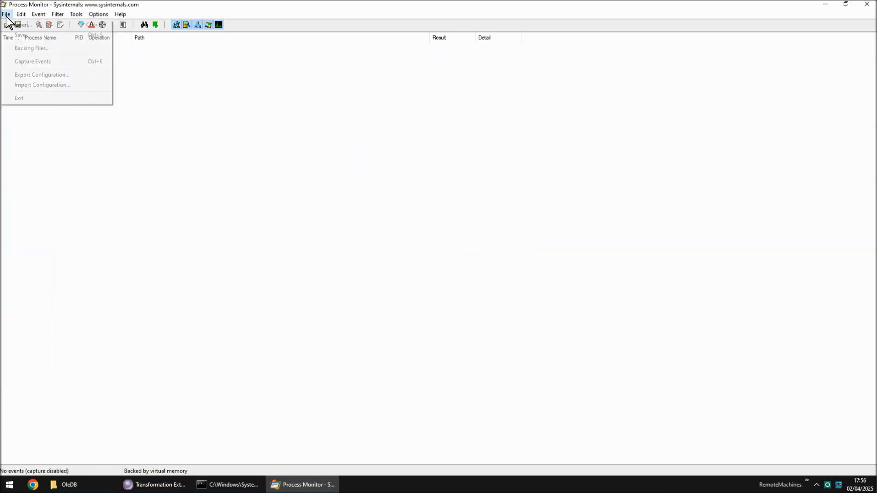
left_click(30, 63)
Switch to the command prompt and rerun "dtxcmdsv64 Test1.mmc -BI".
left_click(226, 485)
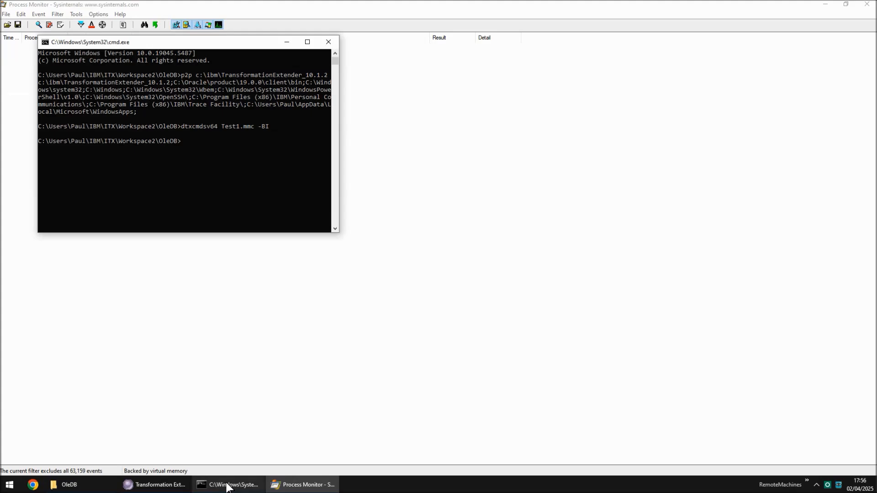
key("Up")
key("Return")
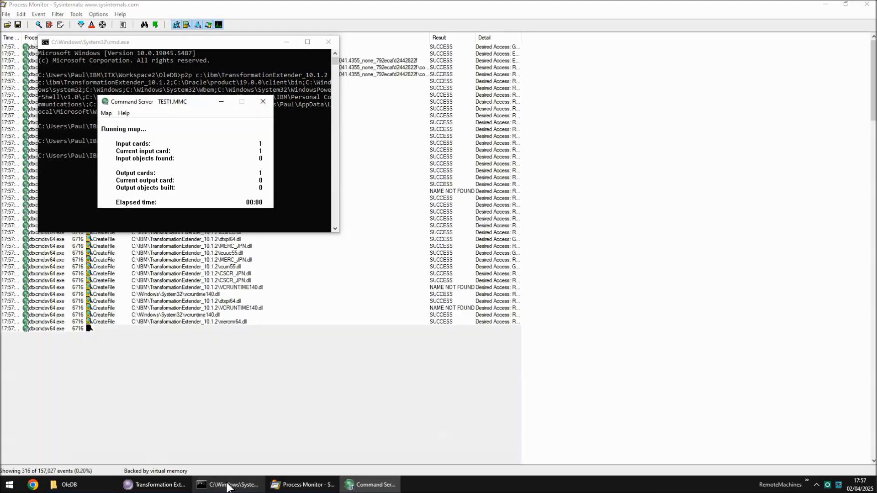
Minimize the command prompt, stop capturing events, and examine the dtxcmdsv64.exe entry for new.udl in the OleDB folder.
left_click(284, 44)
left_click(6, 14)
left_click(23, 59)
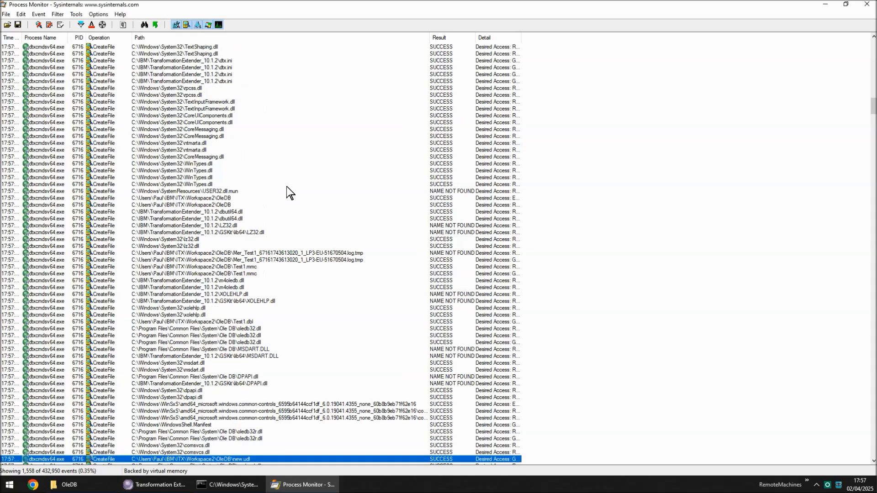
scroll(295, 191, "down", 3)
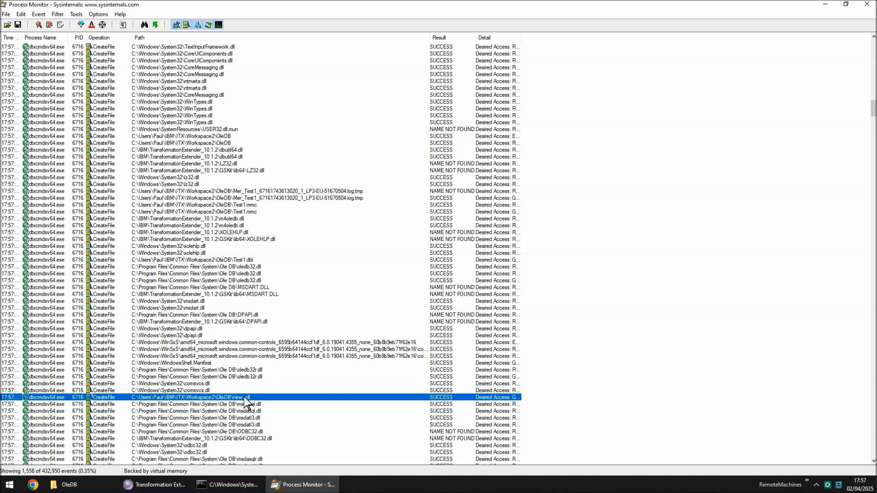
Open new.mdq from the OleDB project folder in UltraEdit and select the relative new.udl path in its EXECUTIONSOURCE element.
left_click(88, 485)
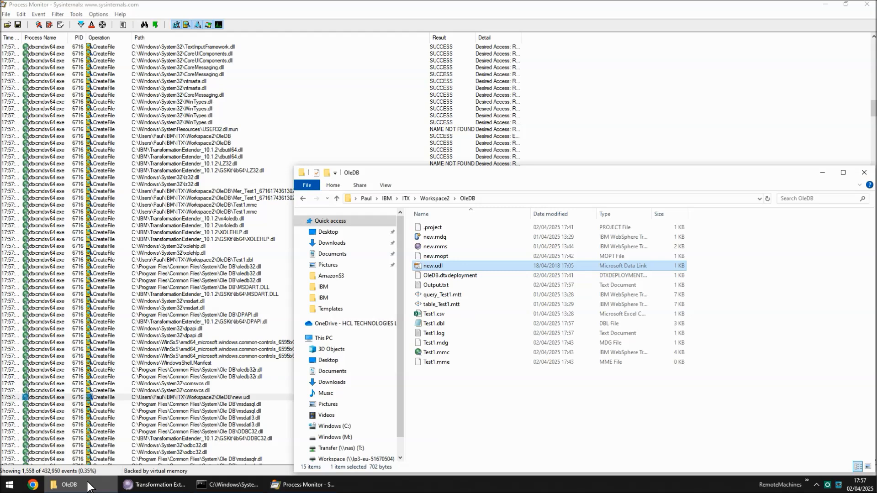
right_click(434, 238)
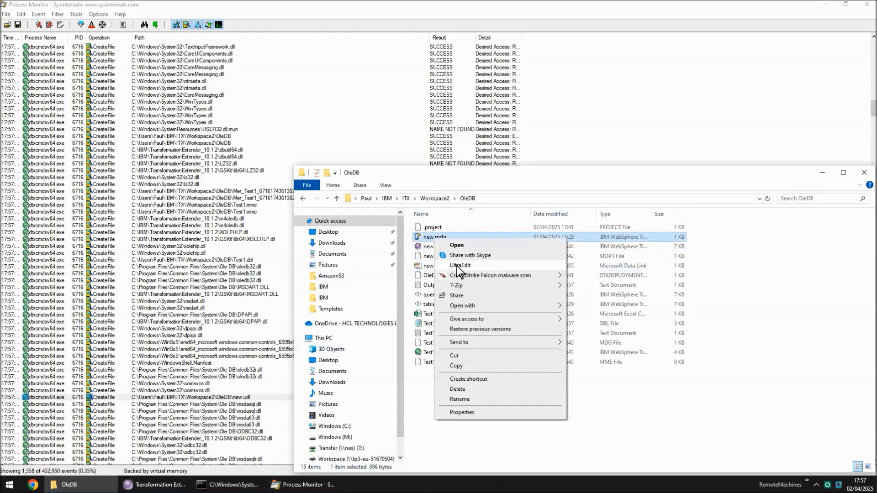
left_click(459, 267)
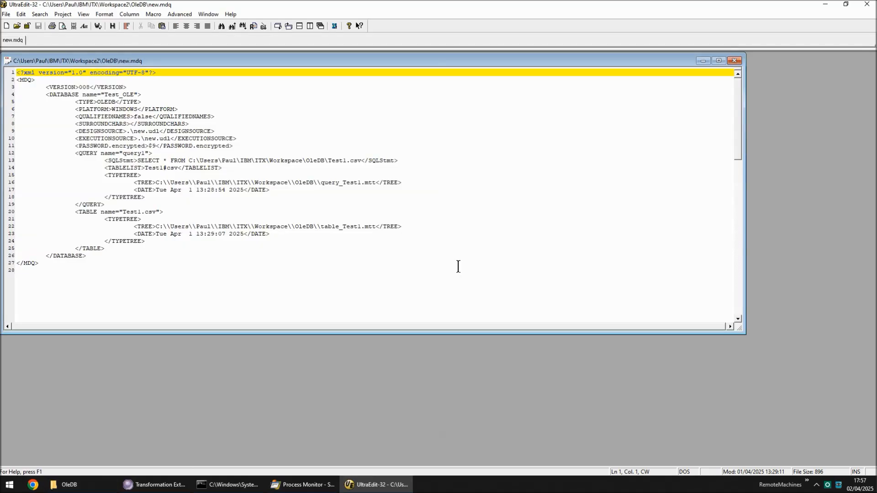
left_click_drag(126, 134, 168, 141)
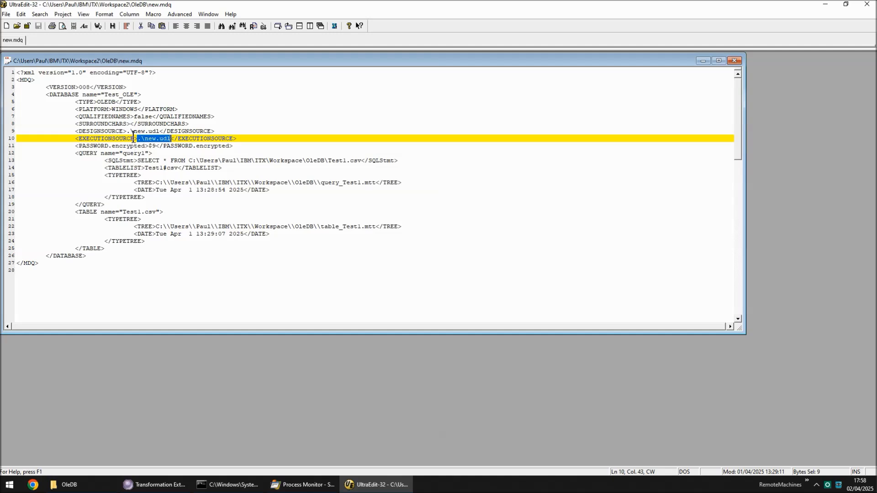
Copy the OleDB folder's full path, replace the leading dot in new.mdq's EXECUTIONSOURCE path with it, and save the file.
mouse_move(157, 488)
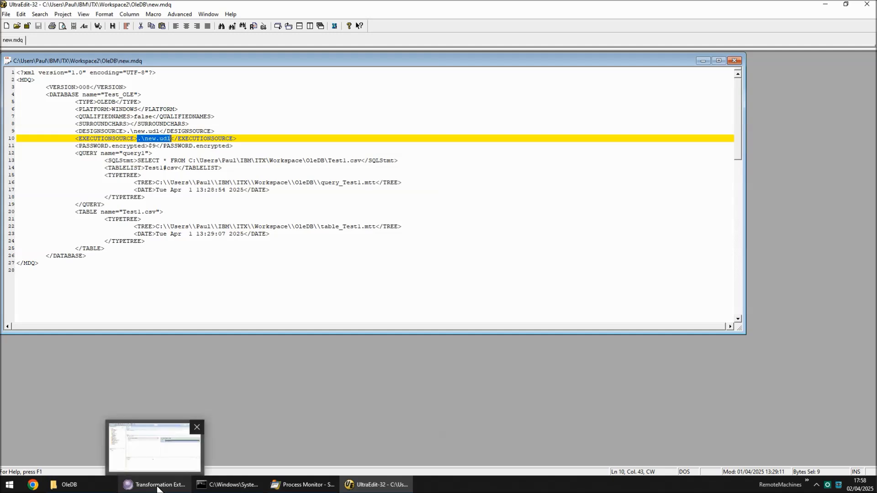
left_click(98, 487)
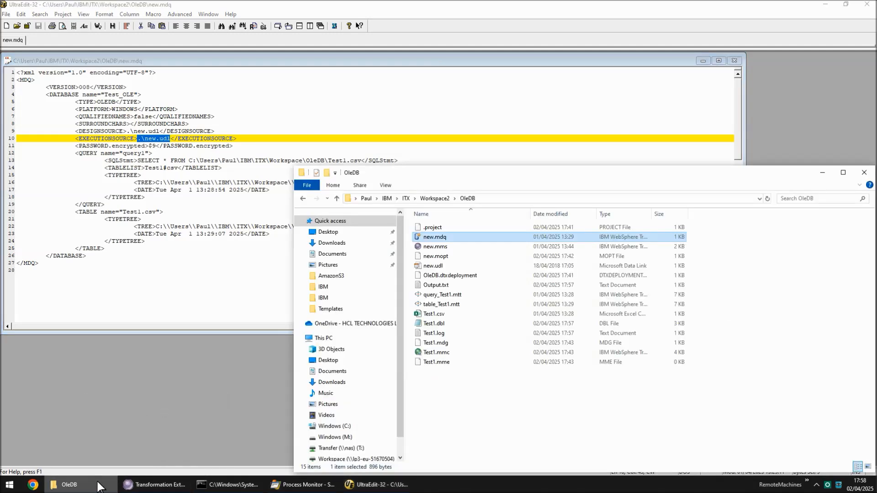
key("alt+d")
key("ctrl+c")
key("BackSpace")
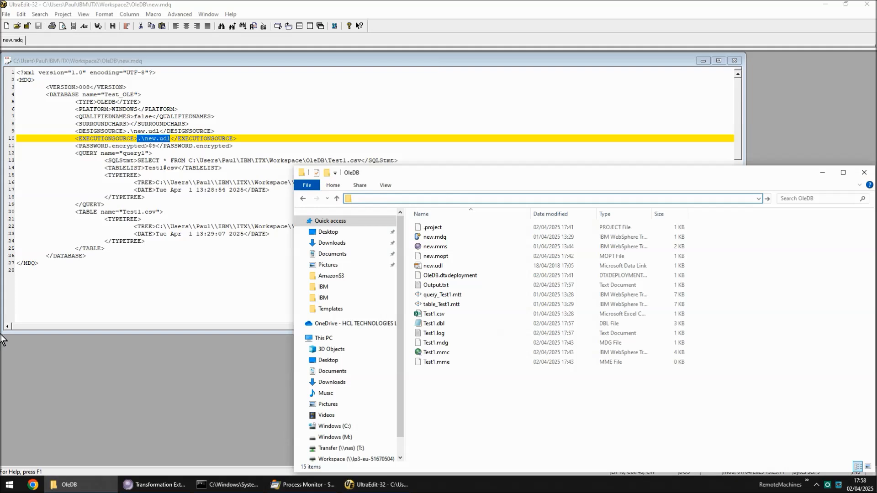
left_click(142, 141)
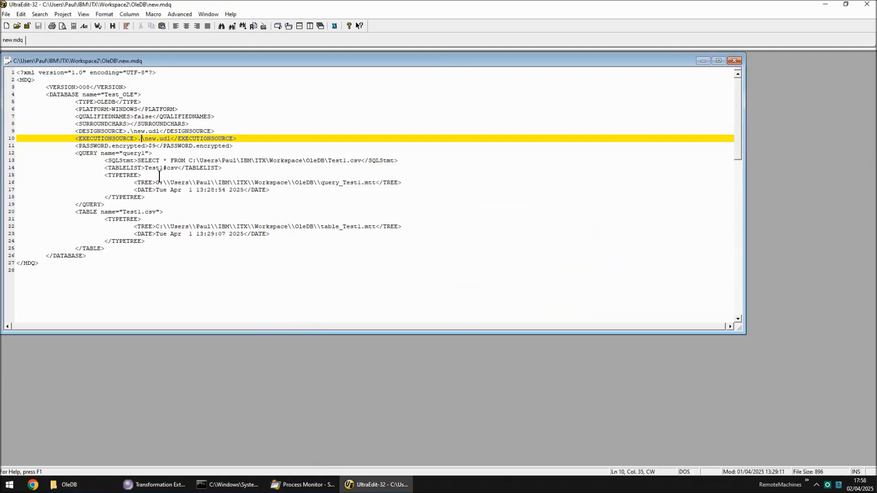
key("shift+Left")
key("ctrl+v")
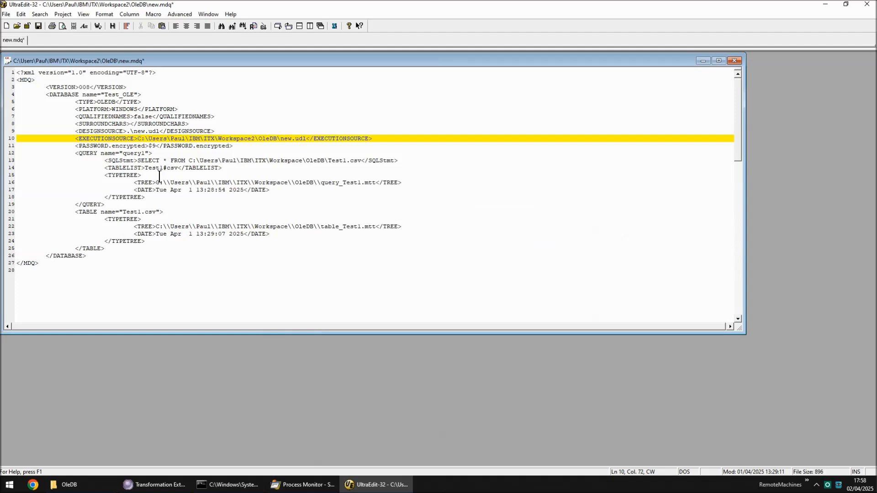
key("ctrl+s")
Switch to Transformation Extender Design Studio and run map Test1 again.
left_click(165, 489)
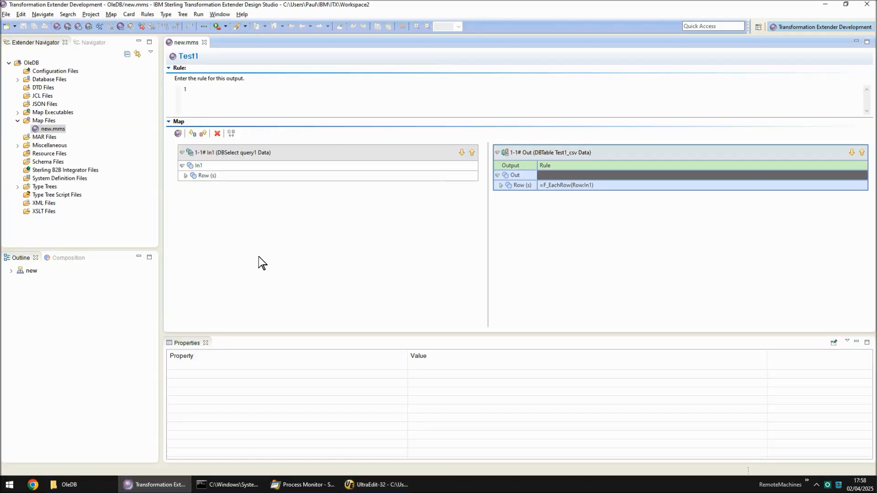
key("ctrl+r")
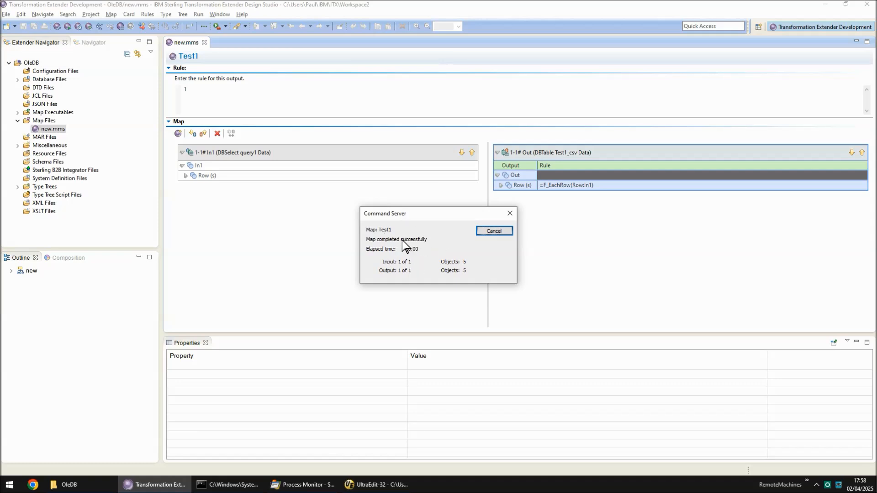
mouse_move(306, 489)
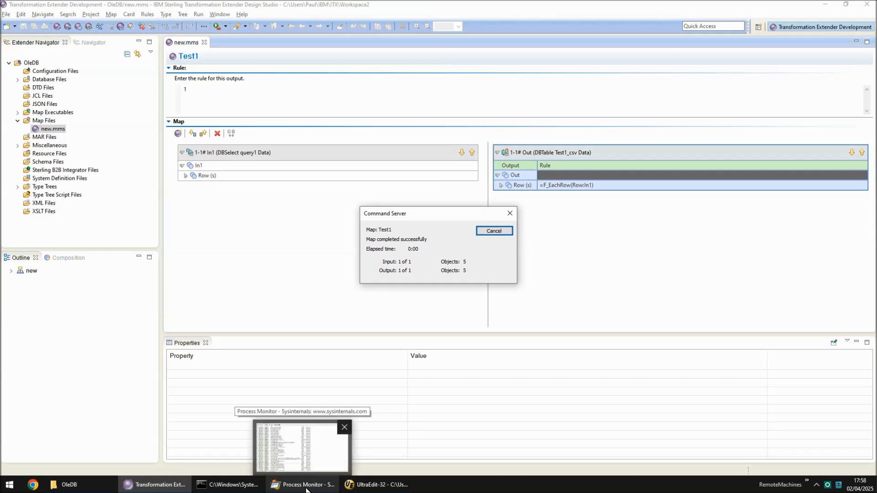